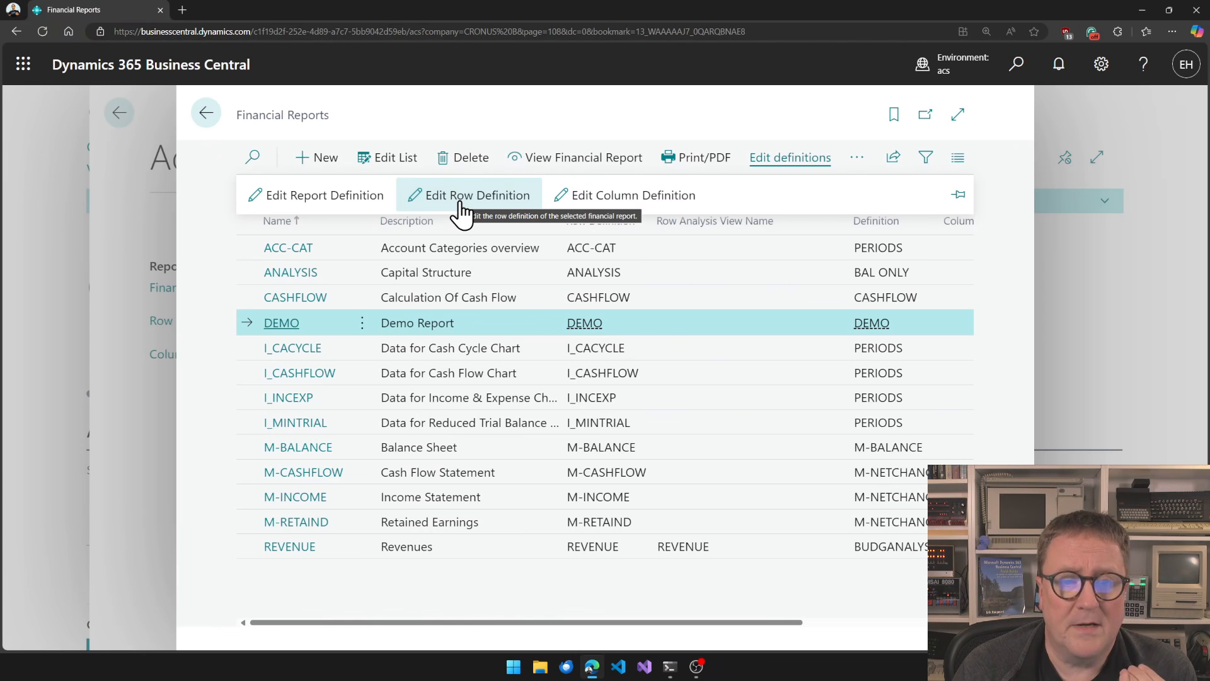
Open the DEMO report's row definition and add row 3 with the description Conference Tables Sale.
{"action": "left_click", "coordinate": [462, 196]}
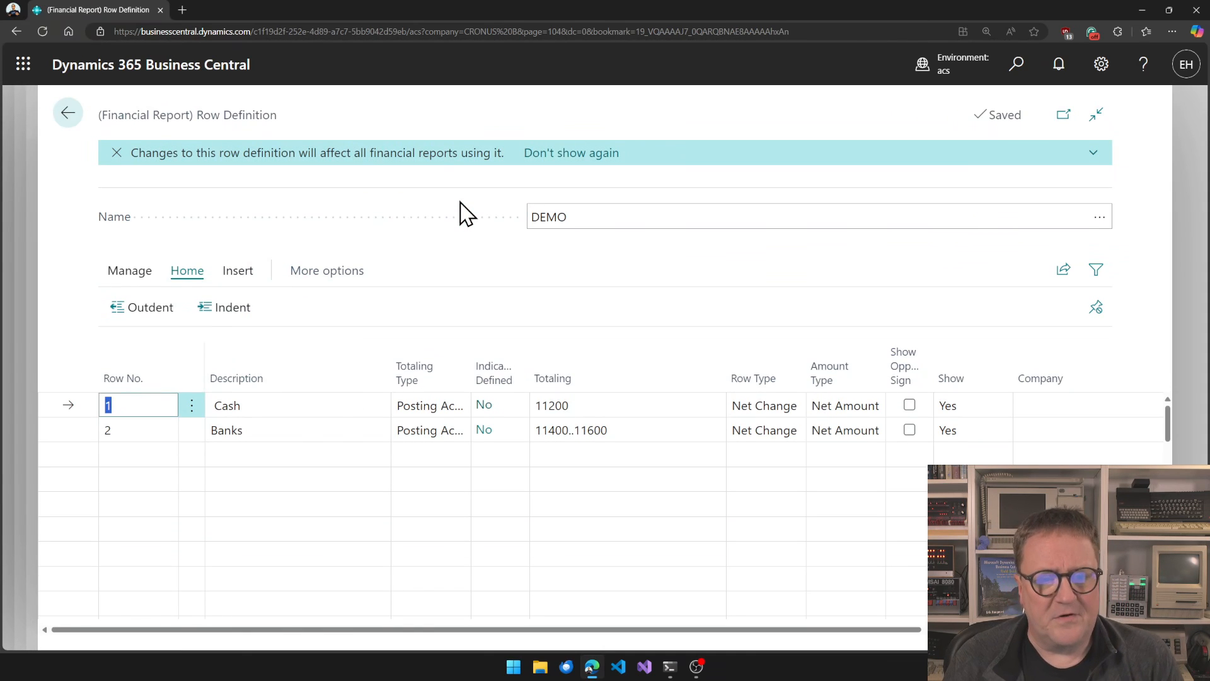
{"action": "left_click", "coordinate": [143, 460]}
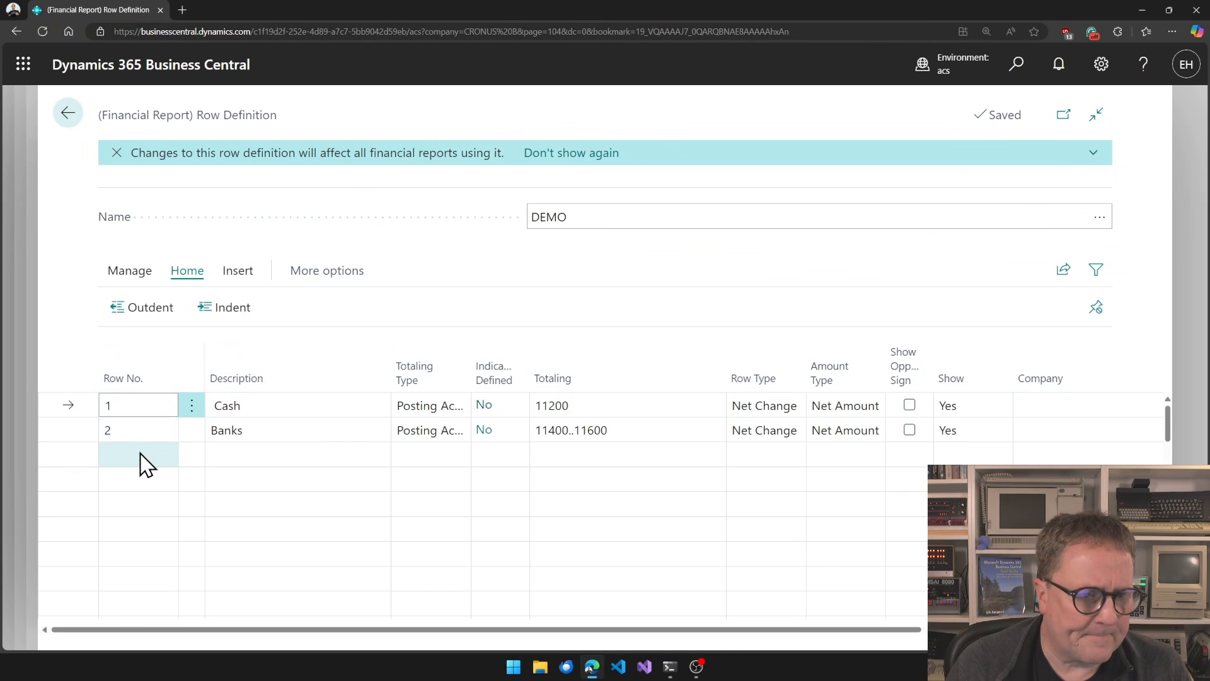
{"action": "type", "text": "3"}
{"action": "key", "text": "Tab"}
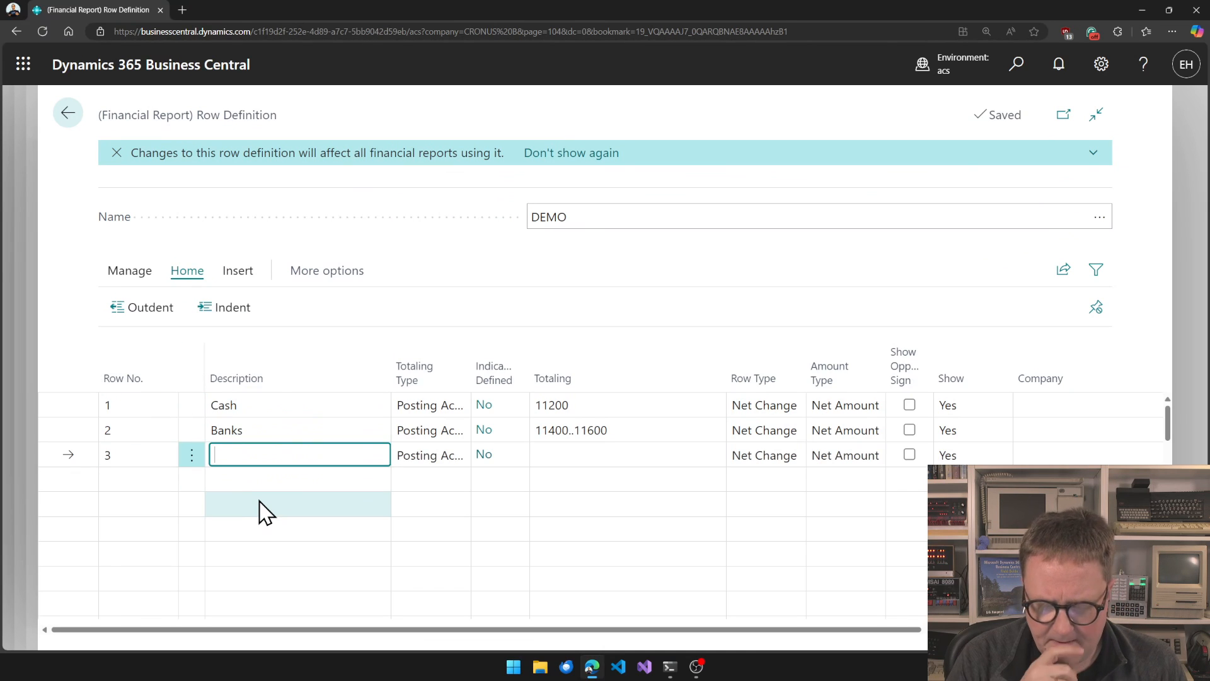
{"action": "type", "text": "C"}
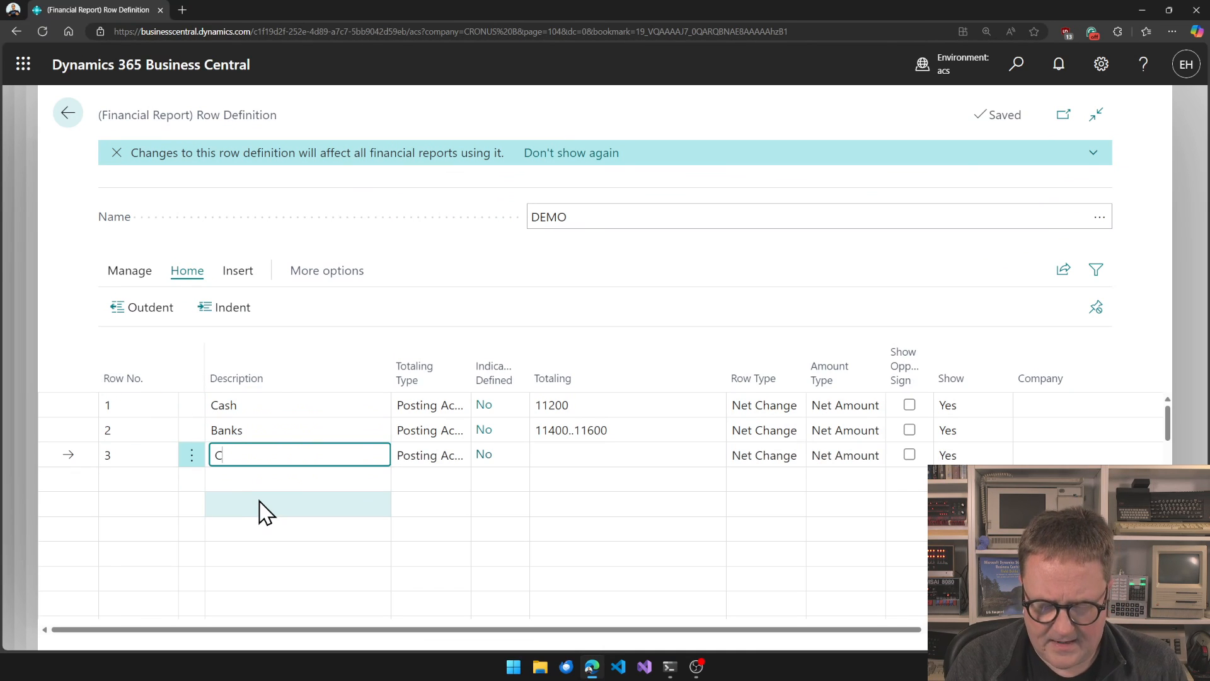
{"action": "type", "text": "onference Tables"}
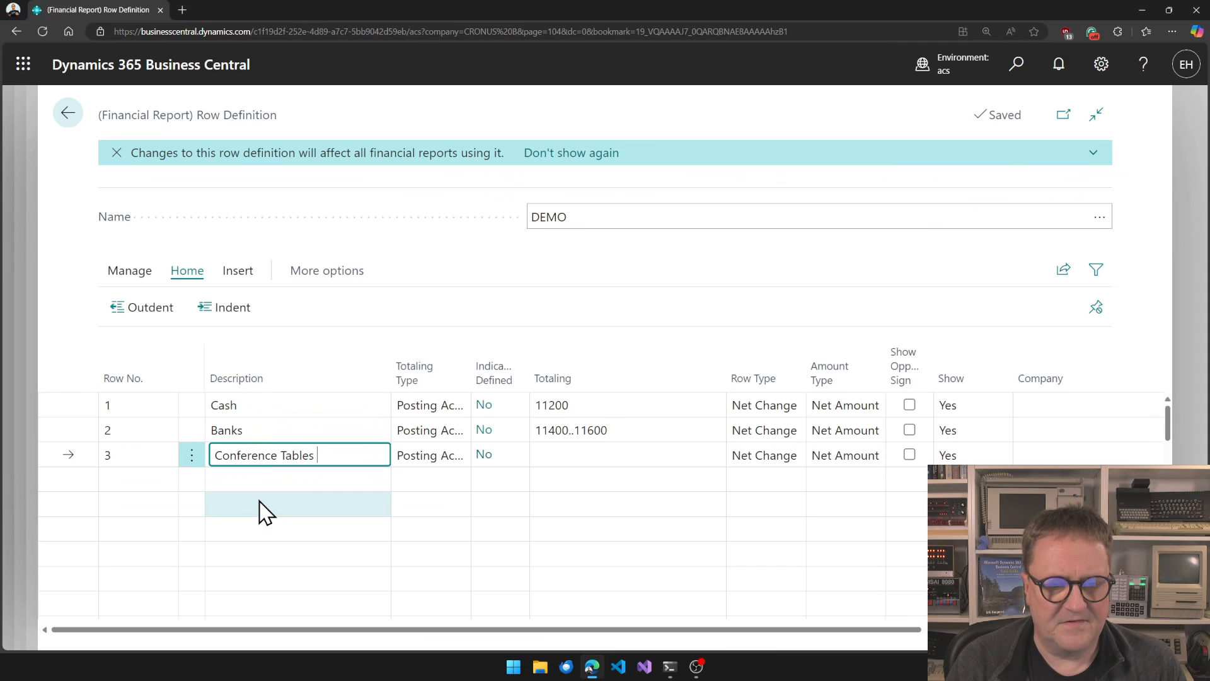
{"action": "type", "text": " Sale"}
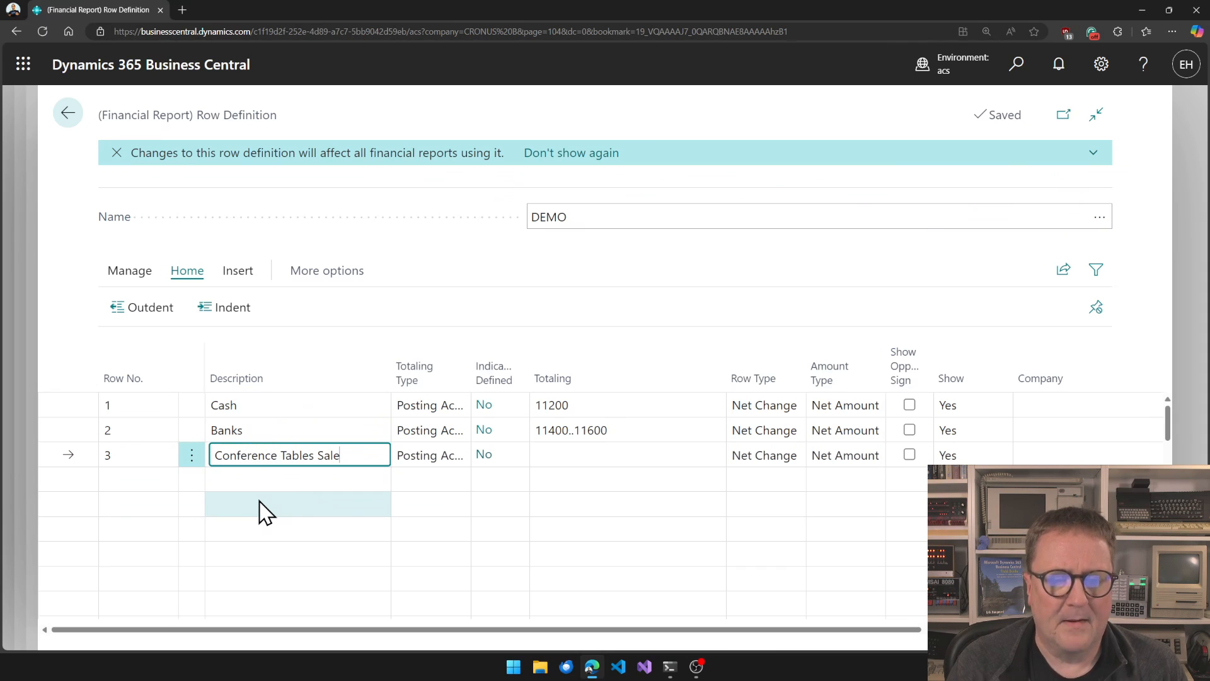
{"action": "key", "text": "Tab"}
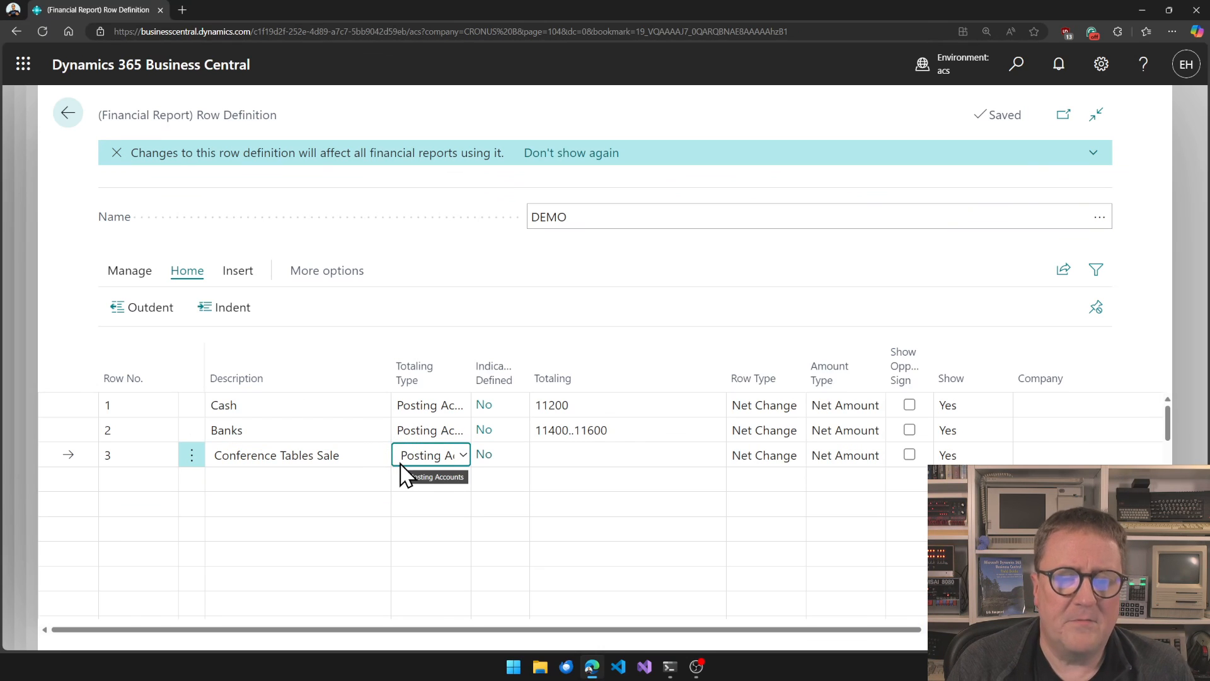
Set row 3's totaling type to Indicator and open its indicator definition.
{"action": "left_click", "coordinate": [428, 459]}
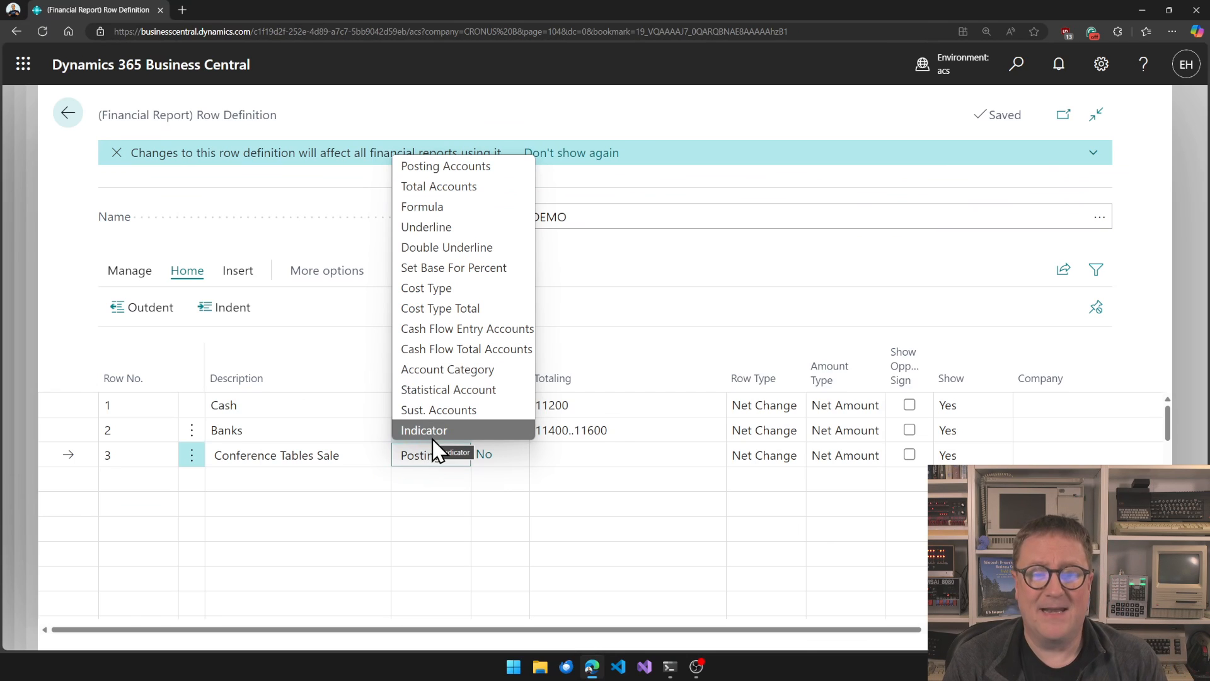
{"action": "left_click", "coordinate": [433, 435]}
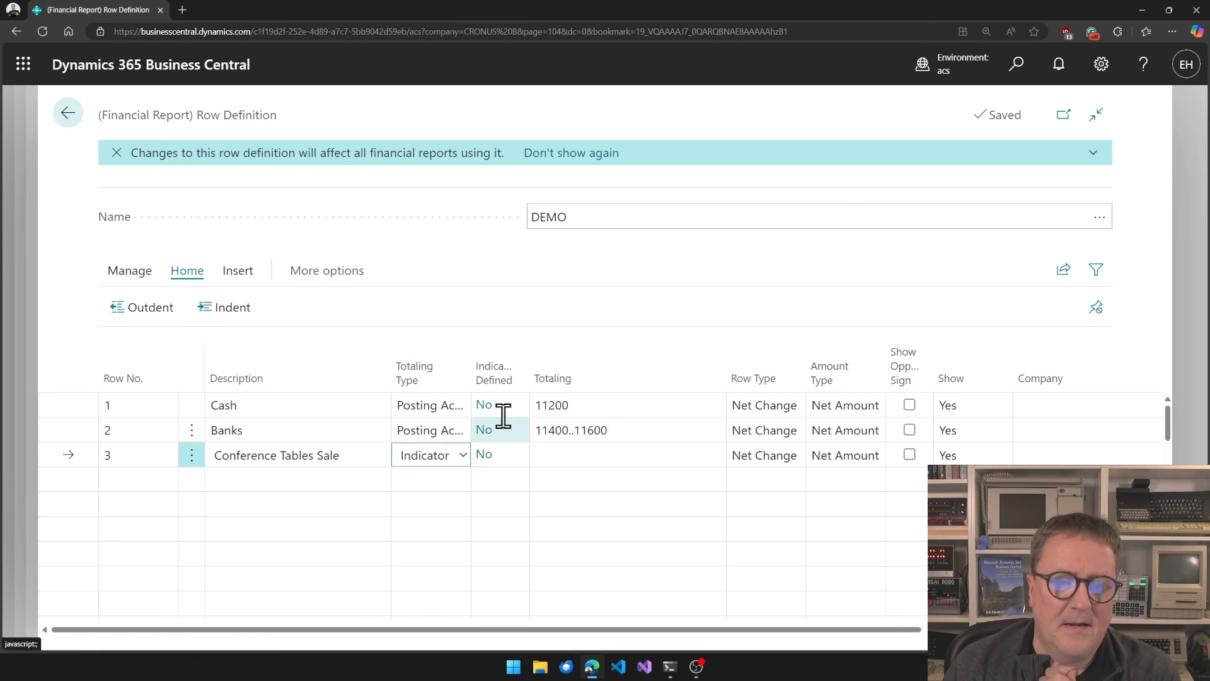
{"action": "left_click", "coordinate": [484, 454]}
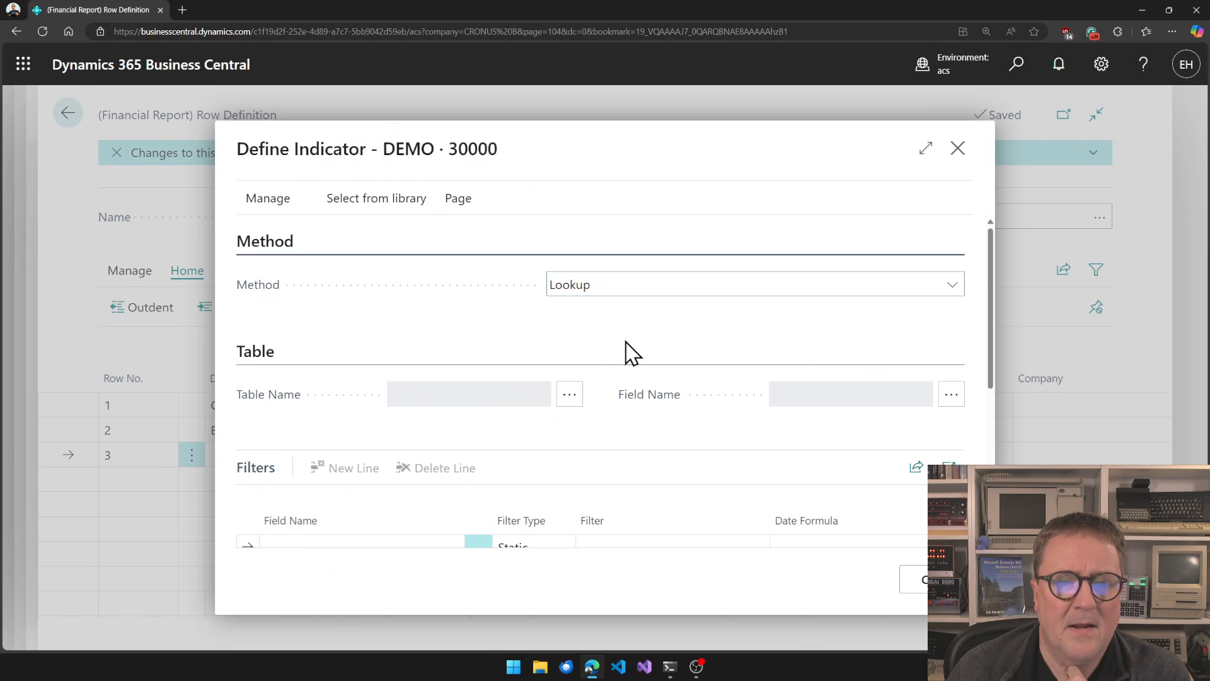
Set the indicator method to Sum after reviewing the available methods.
{"action": "left_click", "coordinate": [712, 286]}
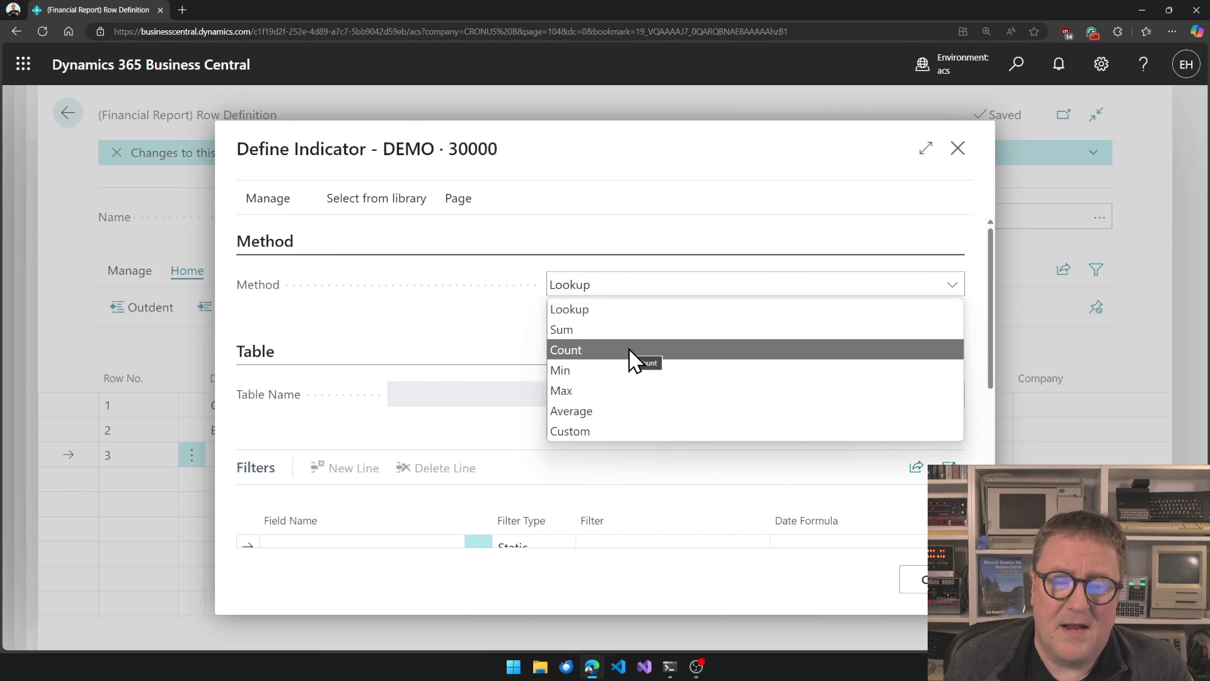
{"action": "key", "text": "Down"}
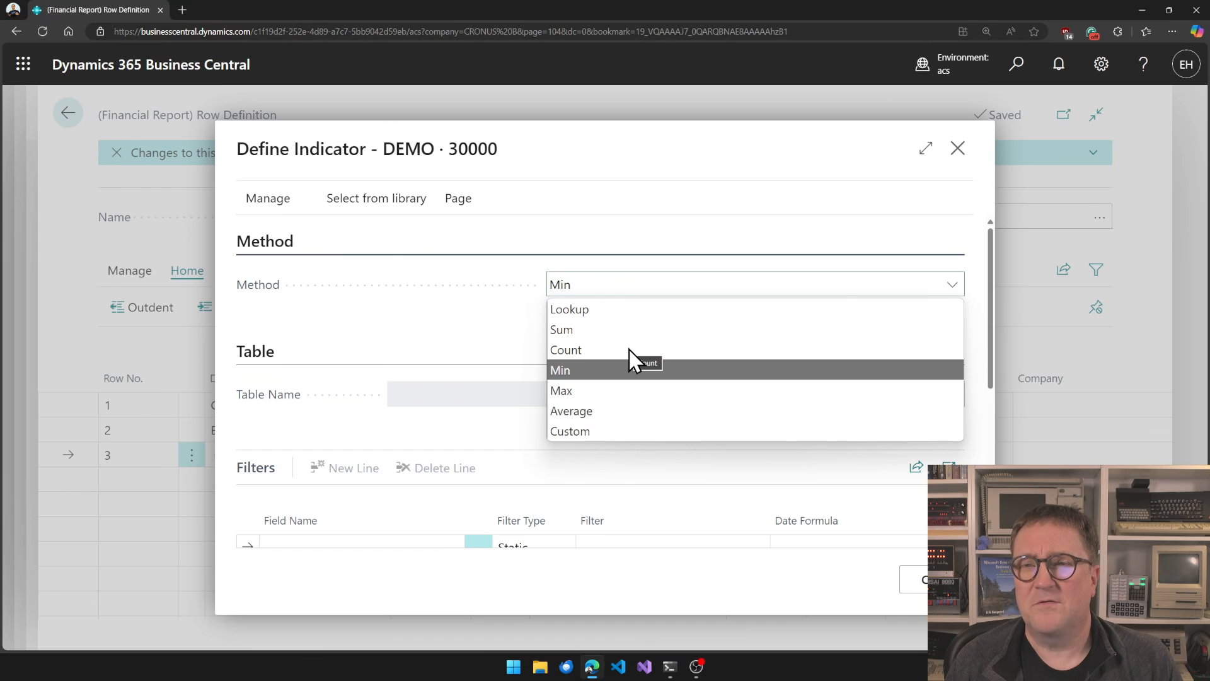
{"action": "key", "text": "Down"}
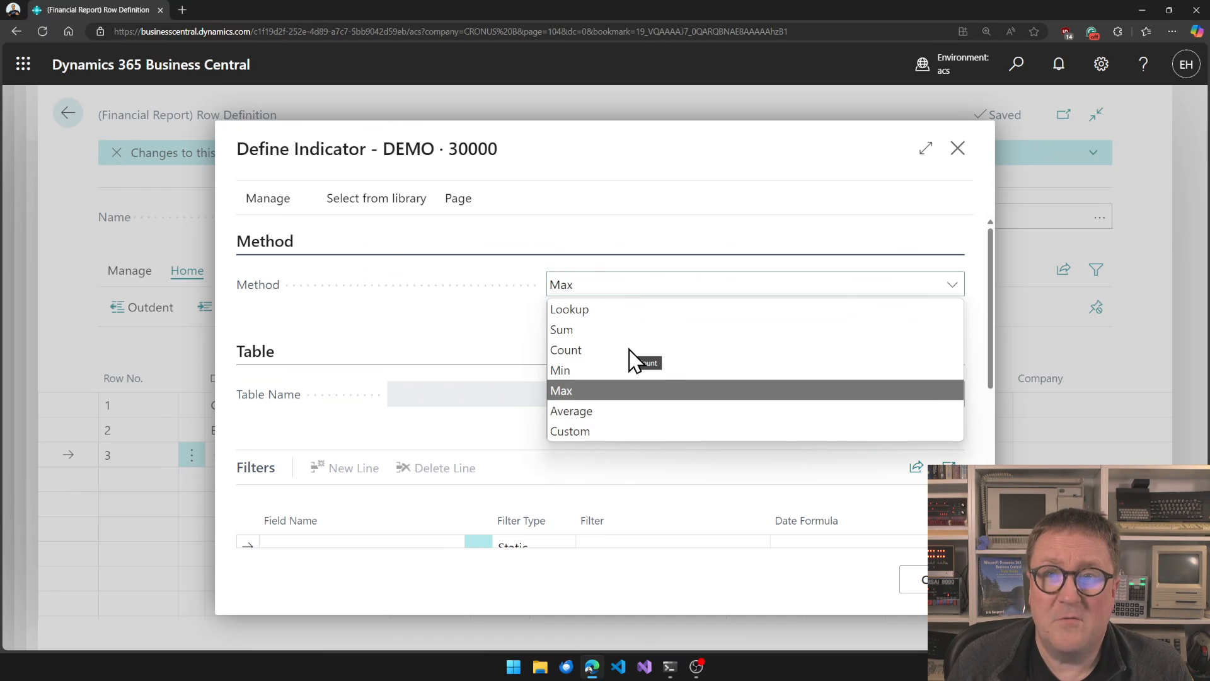
{"action": "key", "text": "Down"}
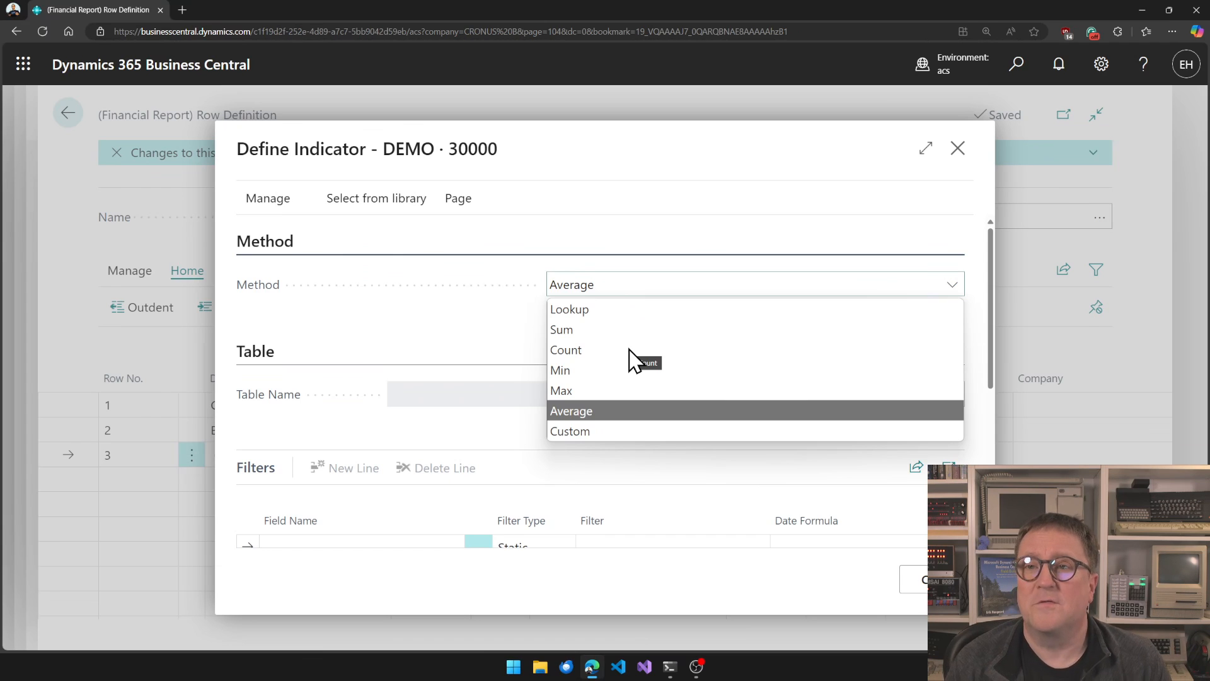
{"action": "key", "text": "Down"}
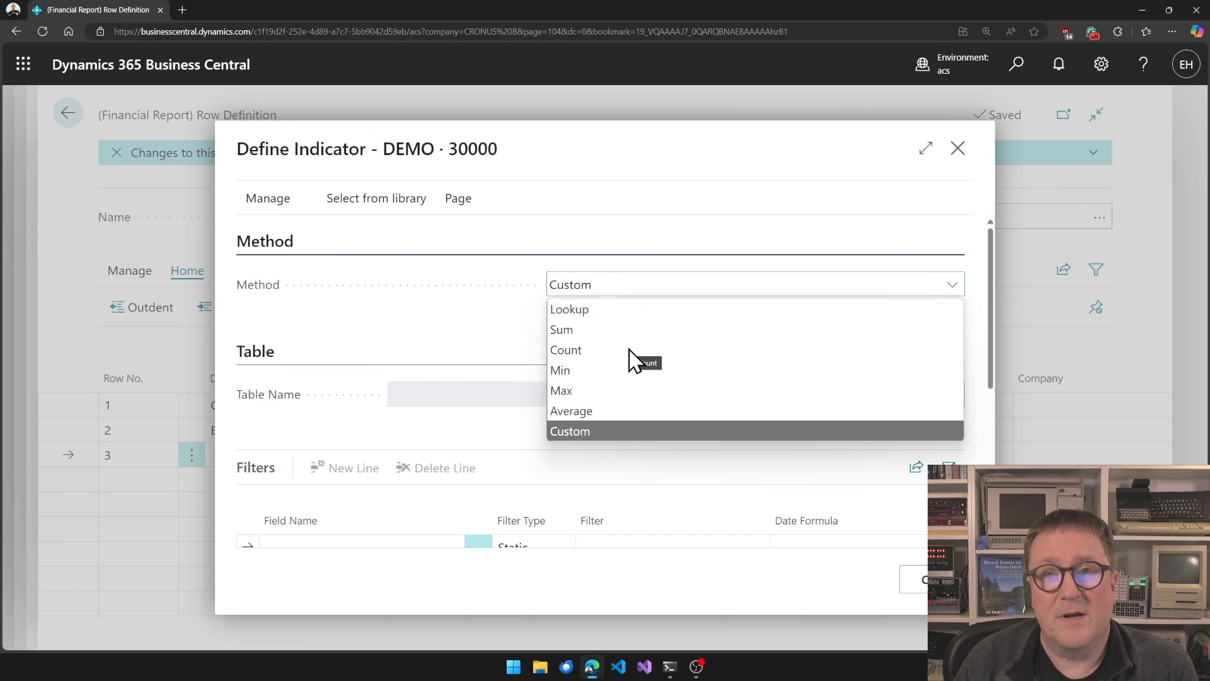
{"action": "left_click", "coordinate": [581, 336]}
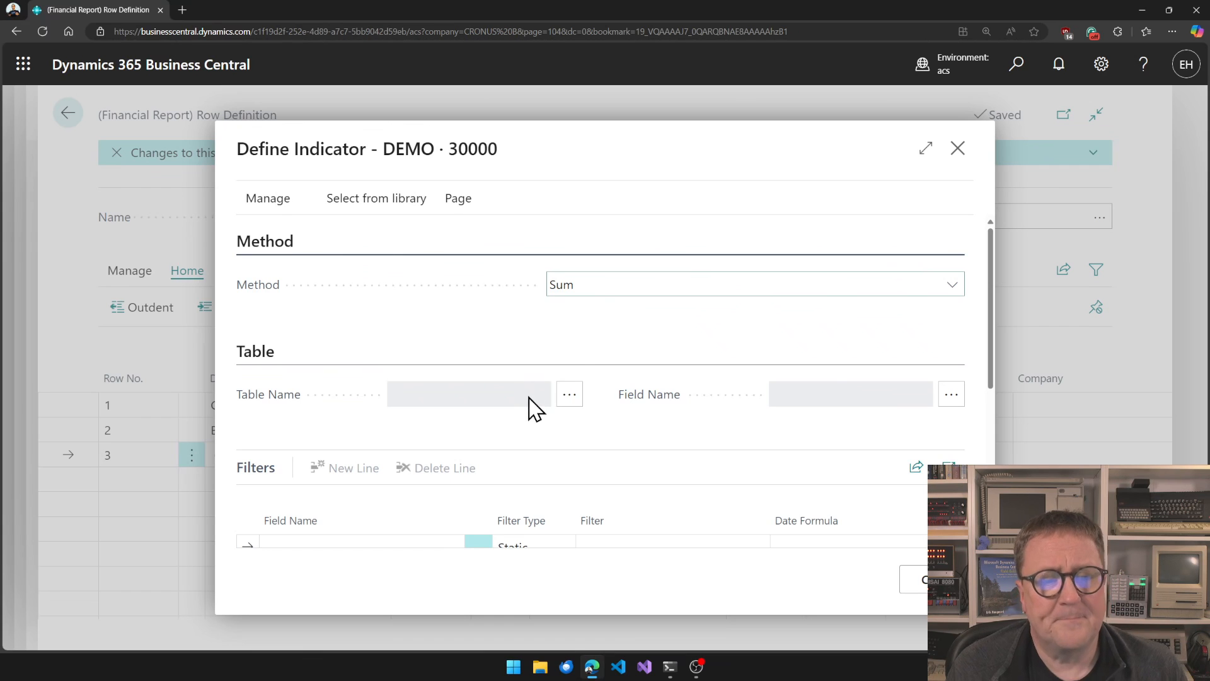
Select Item Ledger Entry as the indicator's table and Quantity as its field.
{"action": "left_click", "coordinate": [569, 403]}
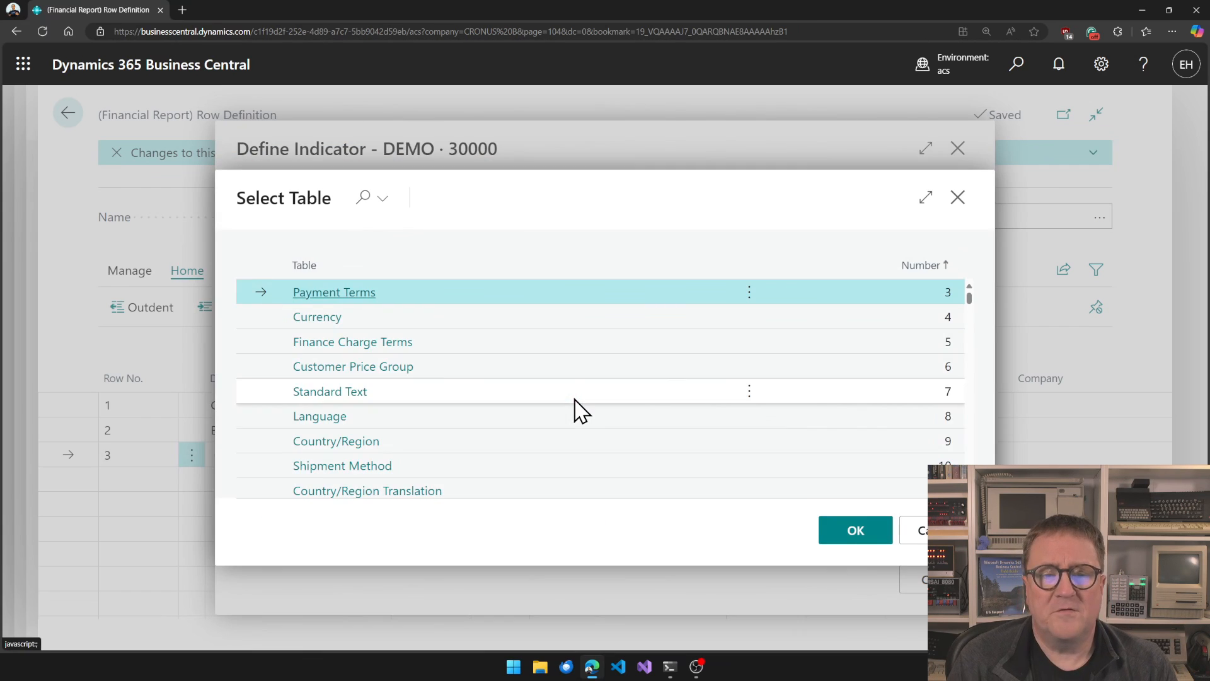
{"action": "scroll", "coordinate": [571, 482], "scroll_direction": "down", "scroll_amount": 15}
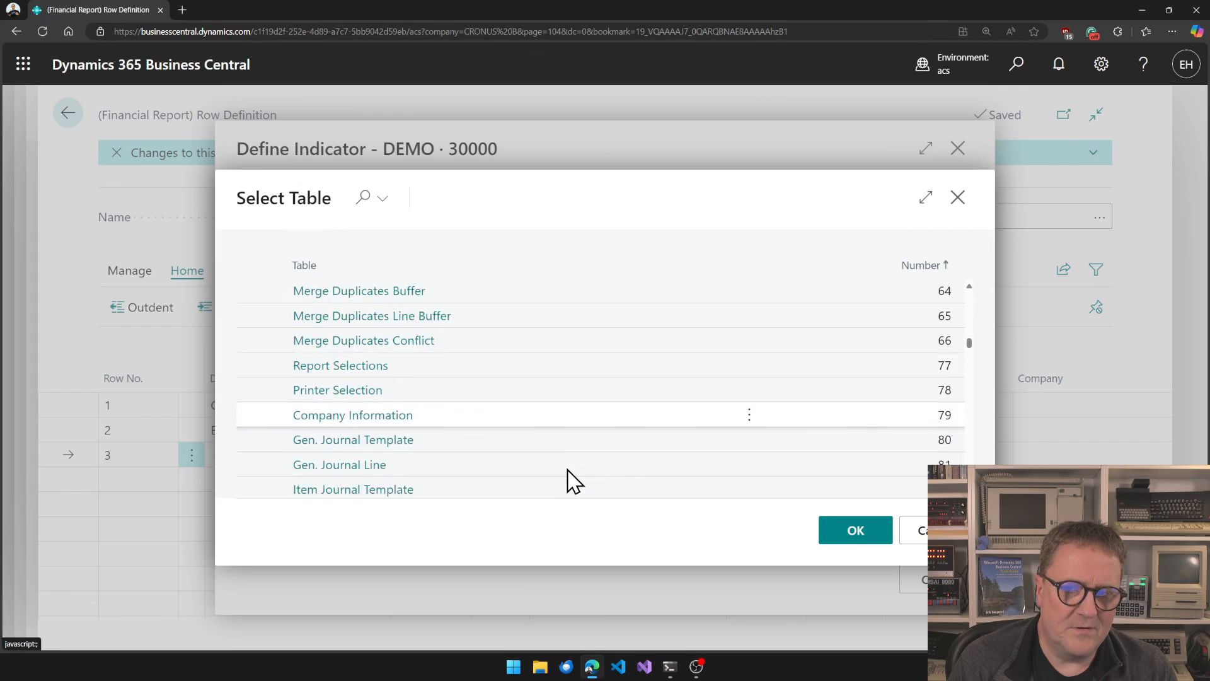
{"action": "scroll", "coordinate": [570, 482], "scroll_direction": "down", "scroll_amount": 1}
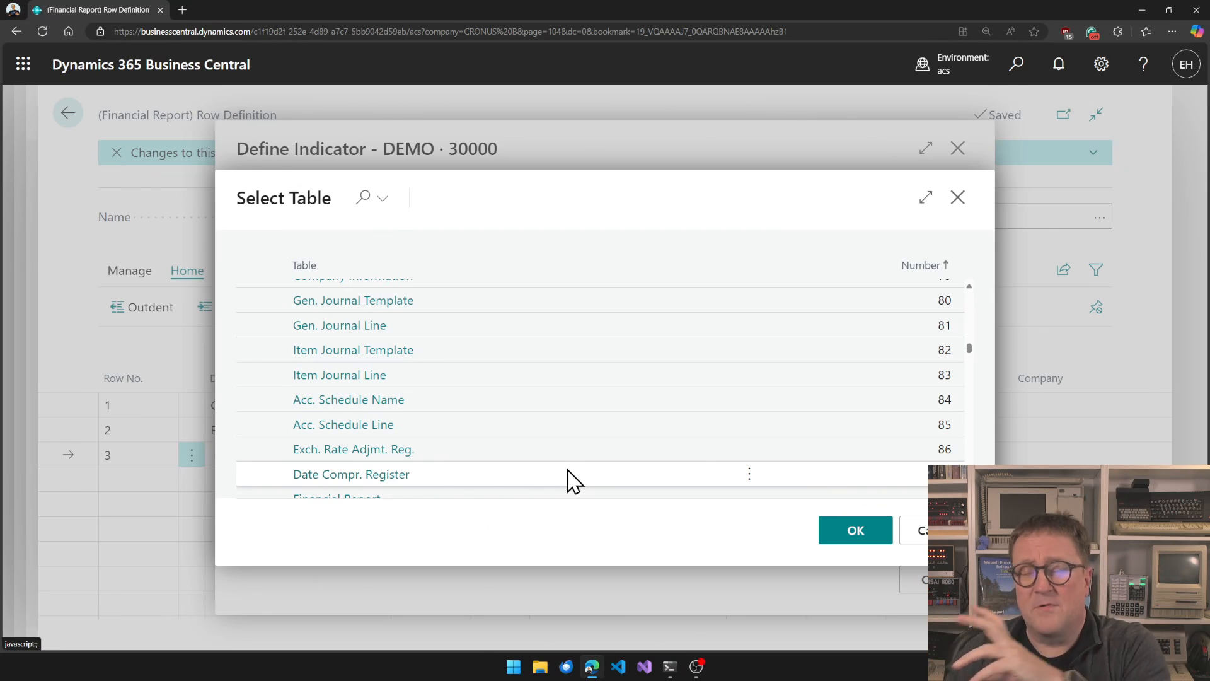
{"action": "scroll", "coordinate": [571, 482], "scroll_direction": "up", "scroll_amount": 3}
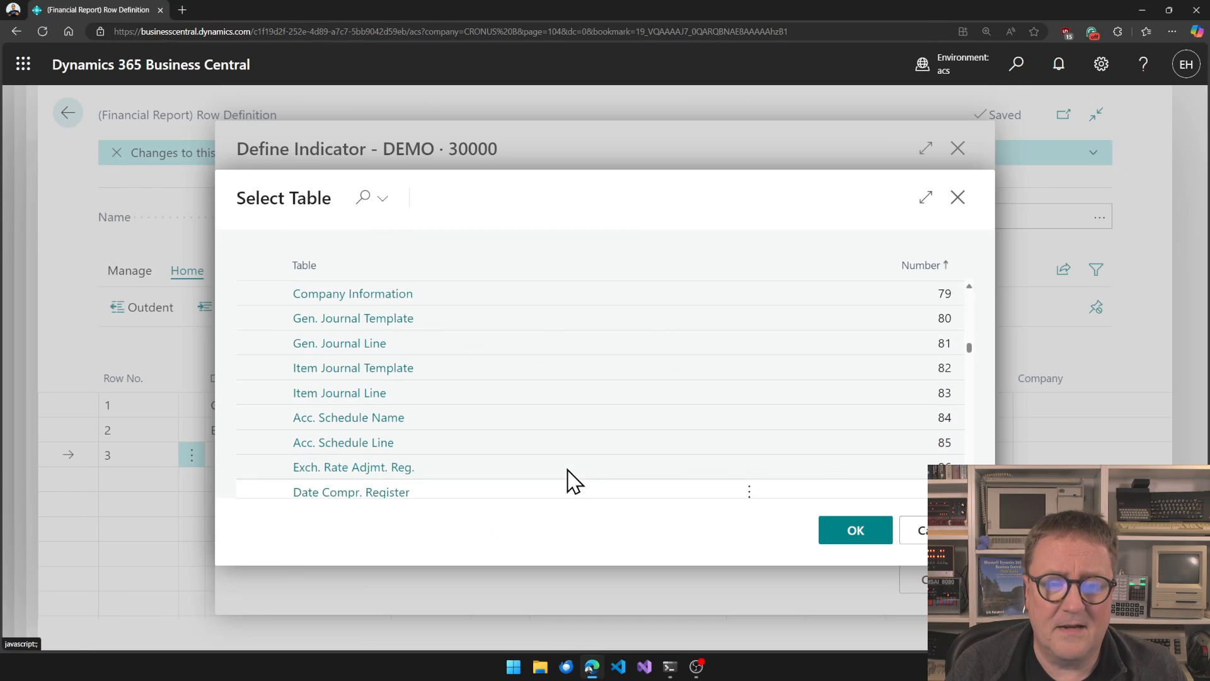
{"action": "scroll", "coordinate": [572, 482], "scroll_direction": "up", "scroll_amount": 10}
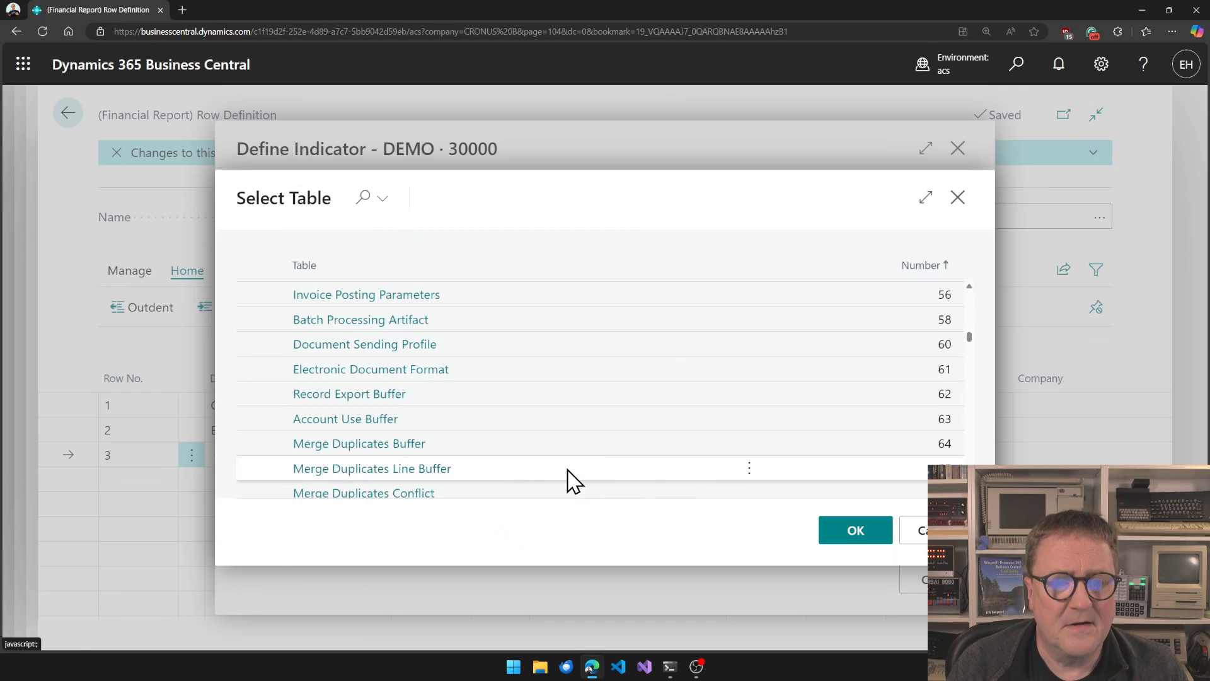
{"action": "scroll", "coordinate": [571, 482], "scroll_direction": "up", "scroll_amount": 3}
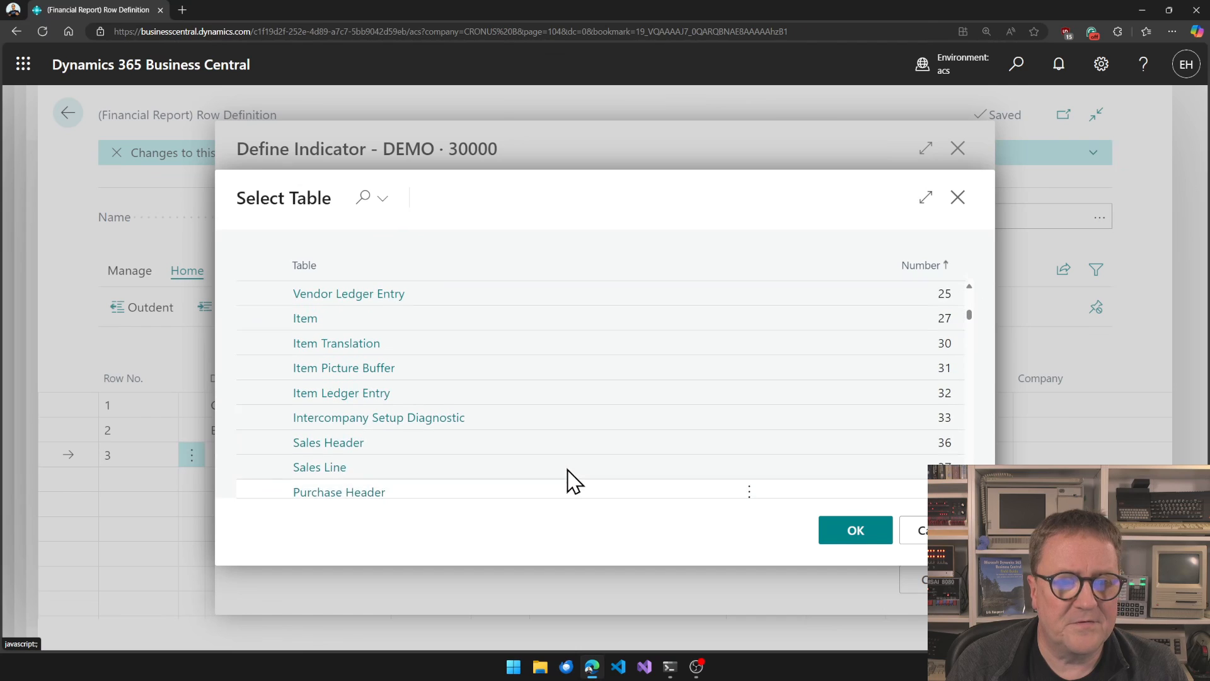
{"action": "left_click", "coordinate": [351, 404]}
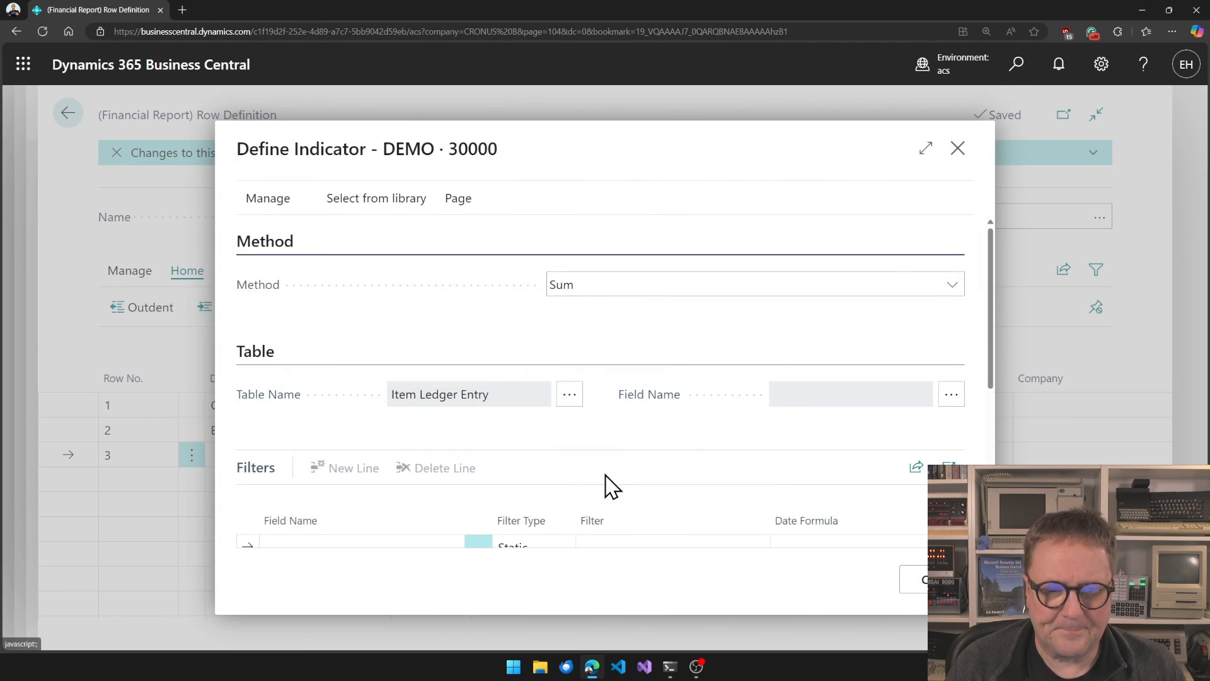
{"action": "left_click", "coordinate": [949, 403]}
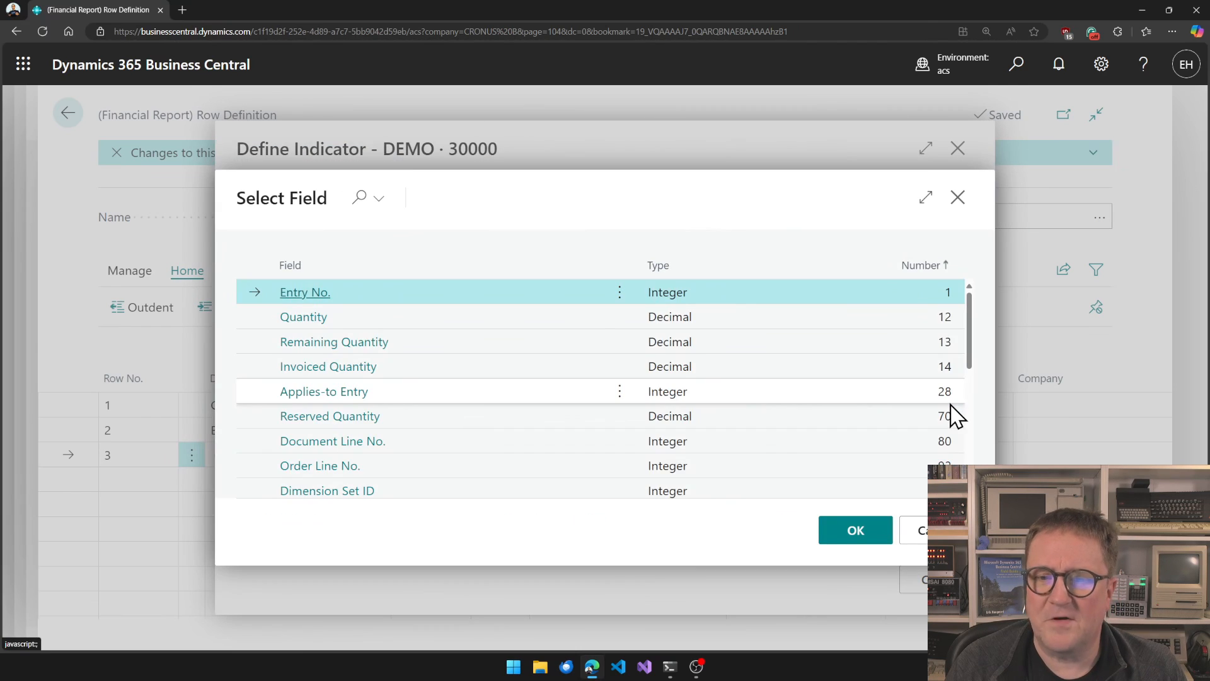
{"action": "left_click", "coordinate": [305, 318]}
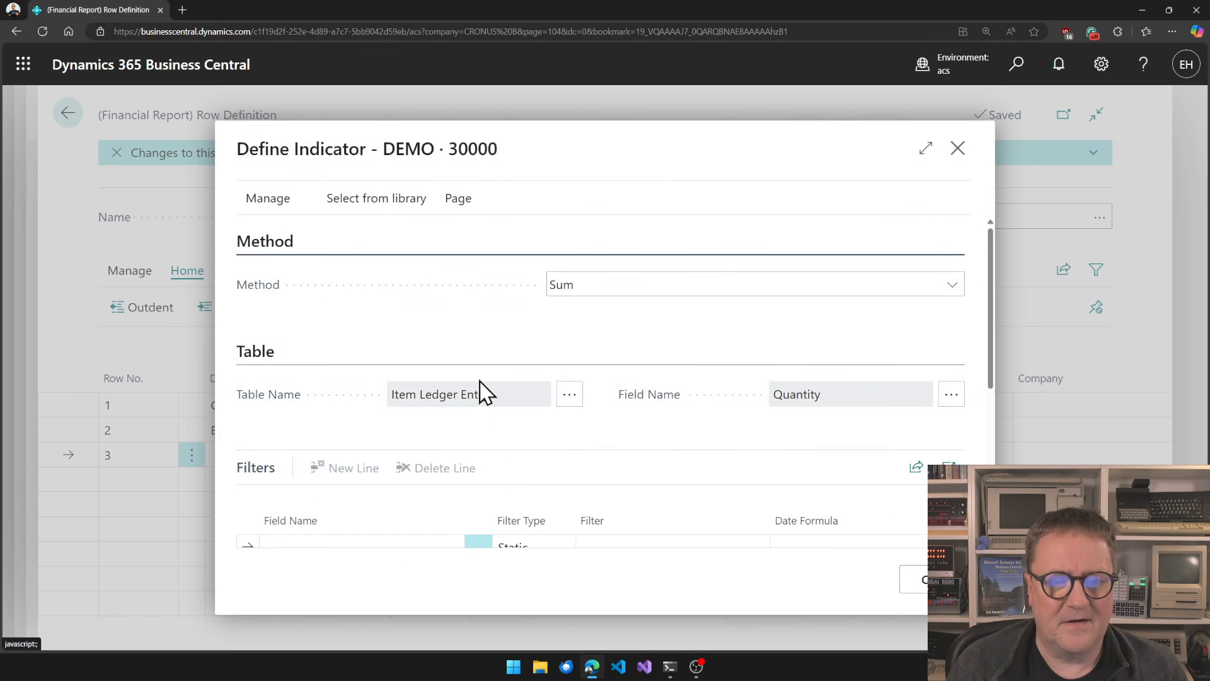
Add a static filter on Item No. with the value 1965-W.
{"action": "scroll", "coordinate": [489, 428], "scroll_direction": "down", "scroll_amount": 2}
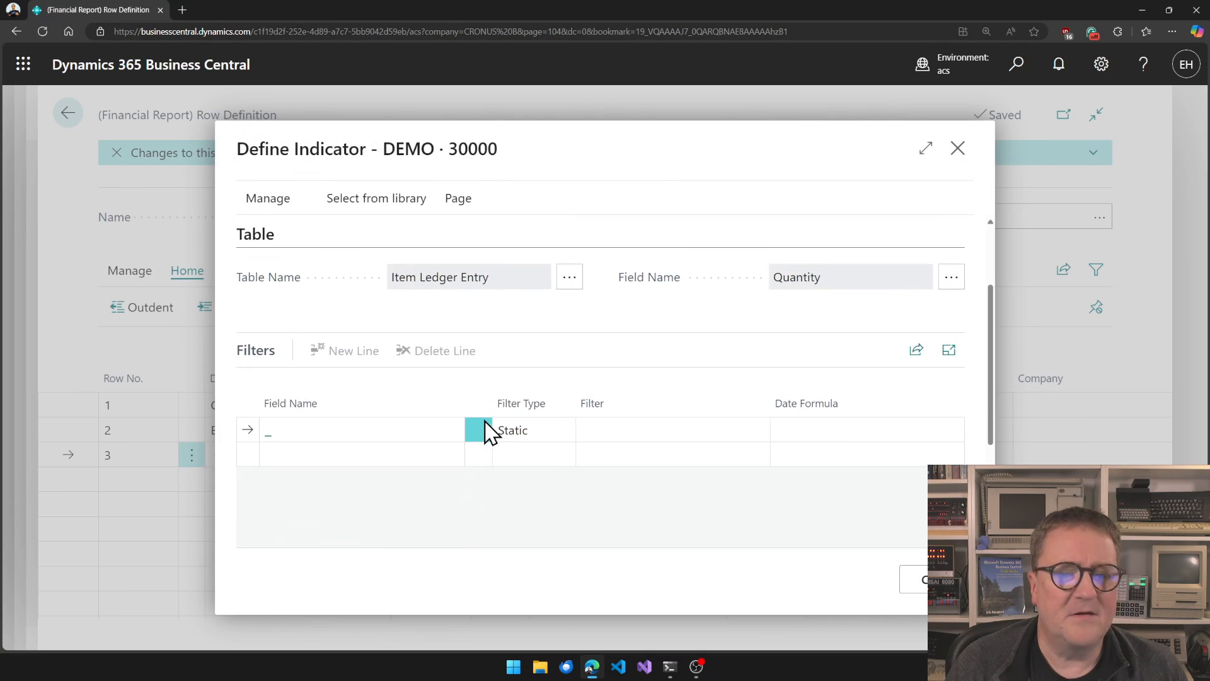
{"action": "scroll", "coordinate": [489, 431], "scroll_direction": "up", "scroll_amount": 1}
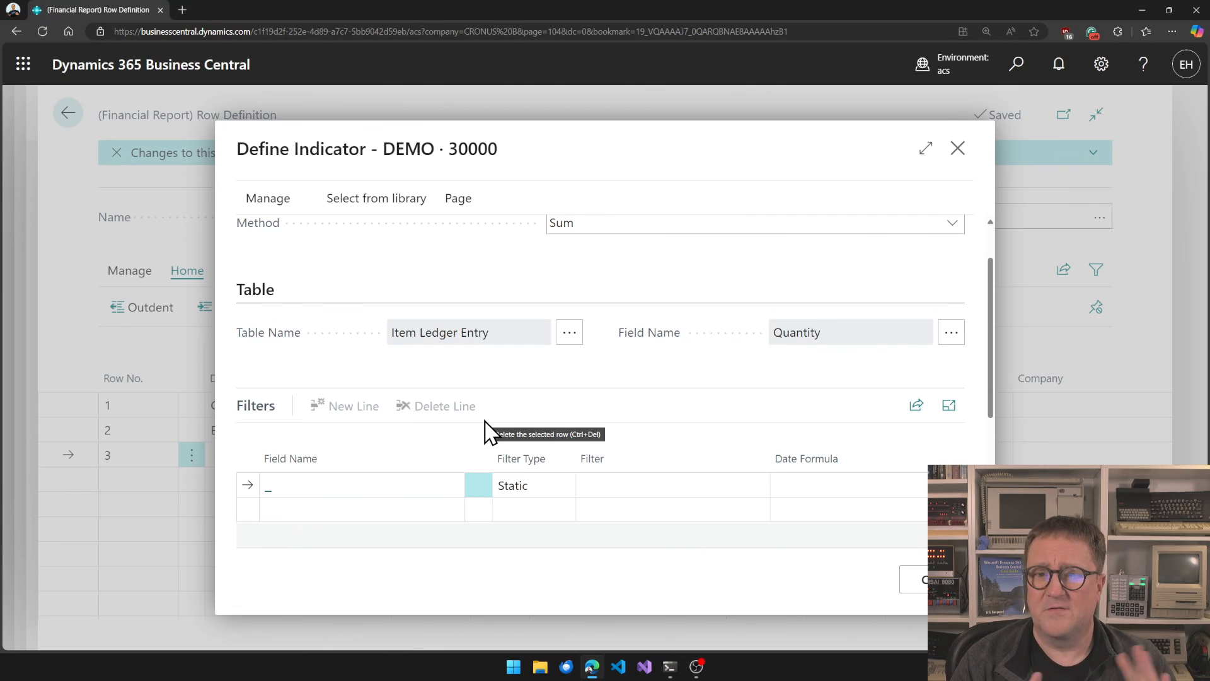
{"action": "scroll", "coordinate": [489, 432], "scroll_direction": "down", "scroll_amount": 1}
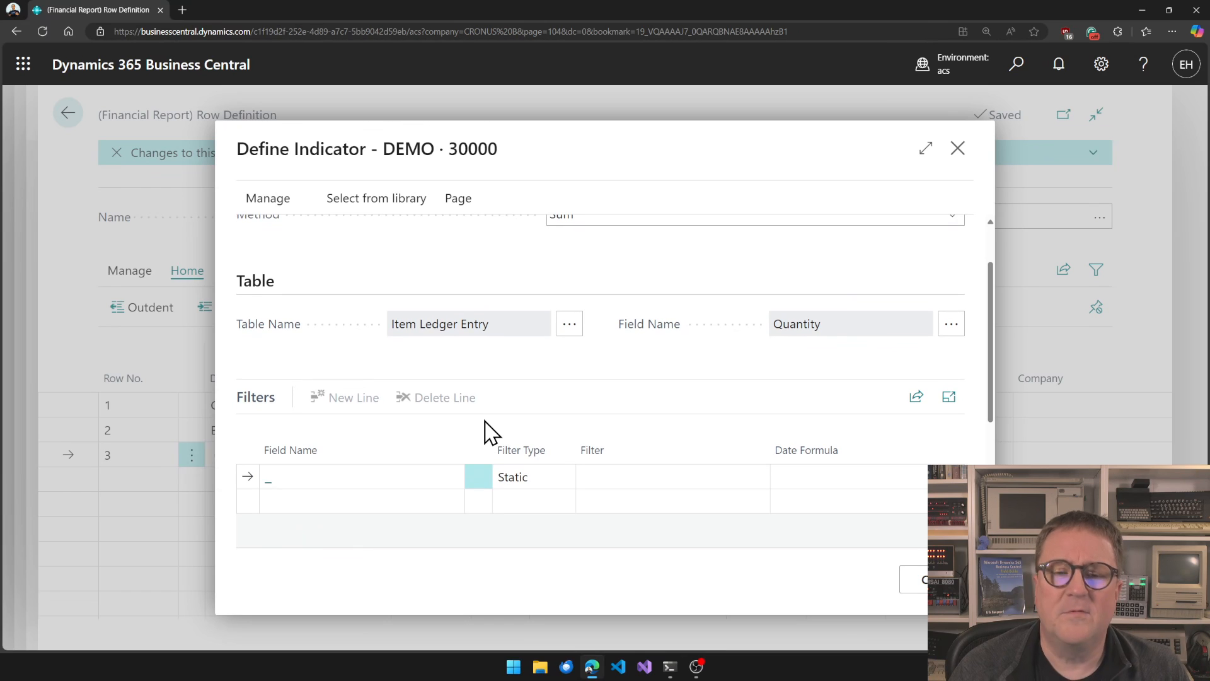
{"action": "scroll", "coordinate": [487, 425], "scroll_direction": "down", "scroll_amount": 1}
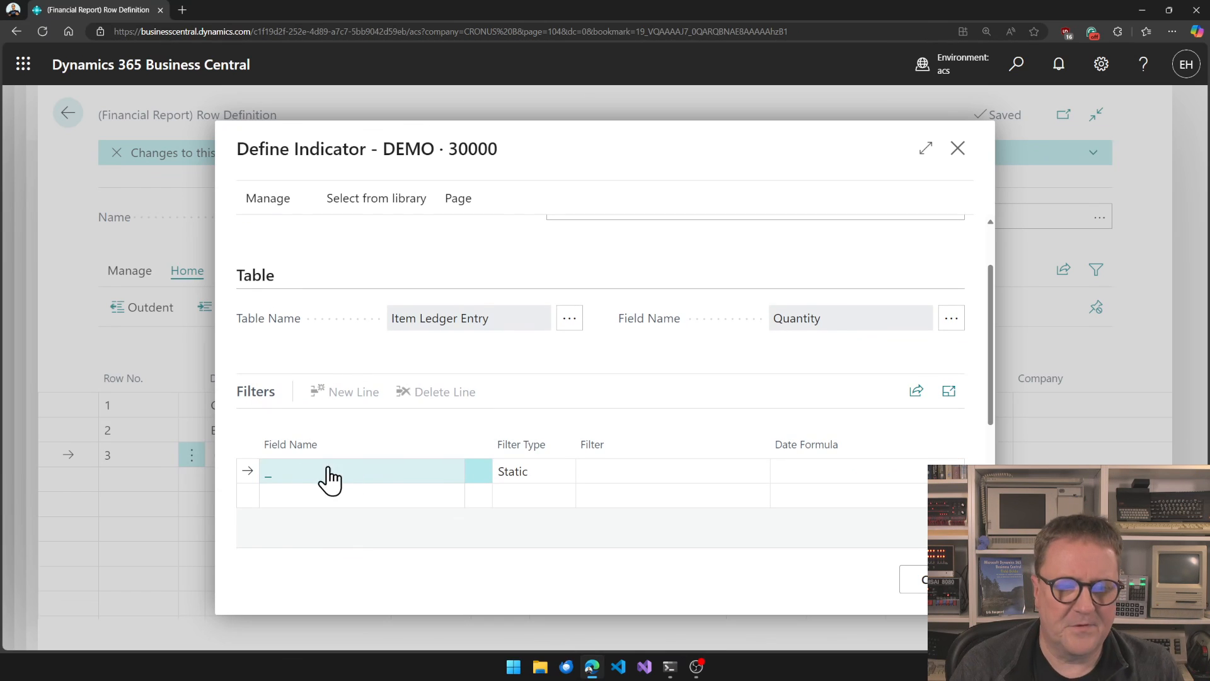
{"action": "left_click", "coordinate": [287, 481]}
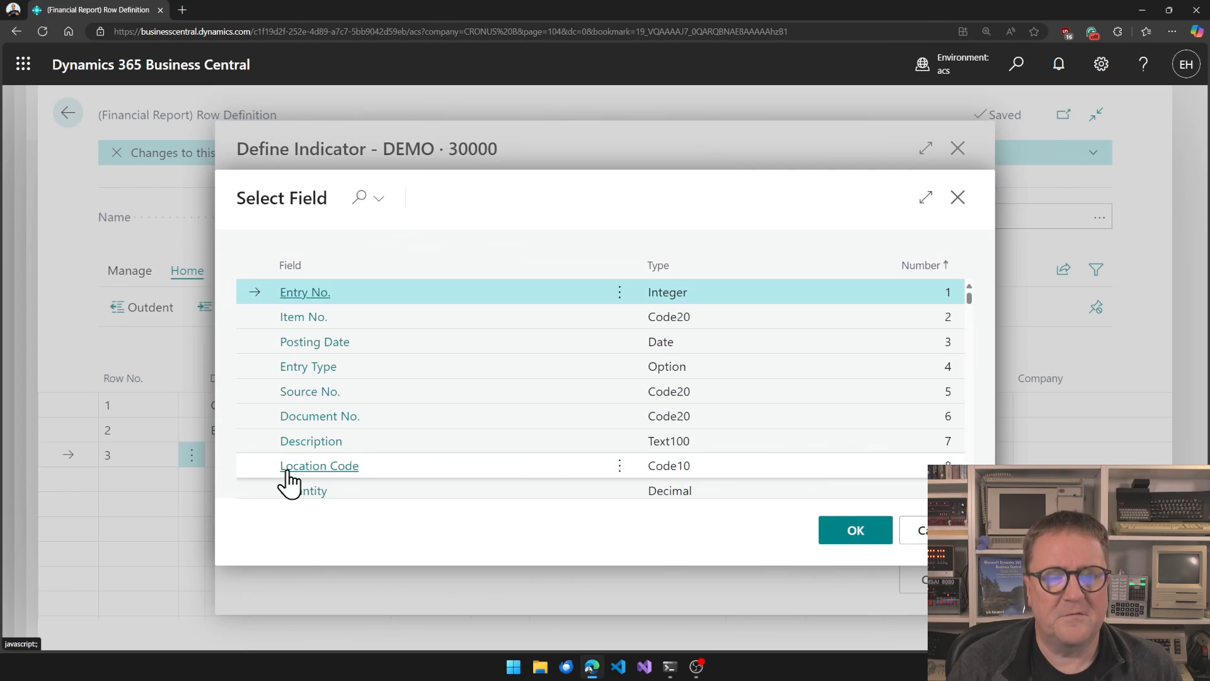
{"action": "left_click", "coordinate": [304, 317]}
{"action": "left_click", "coordinate": [609, 467]}
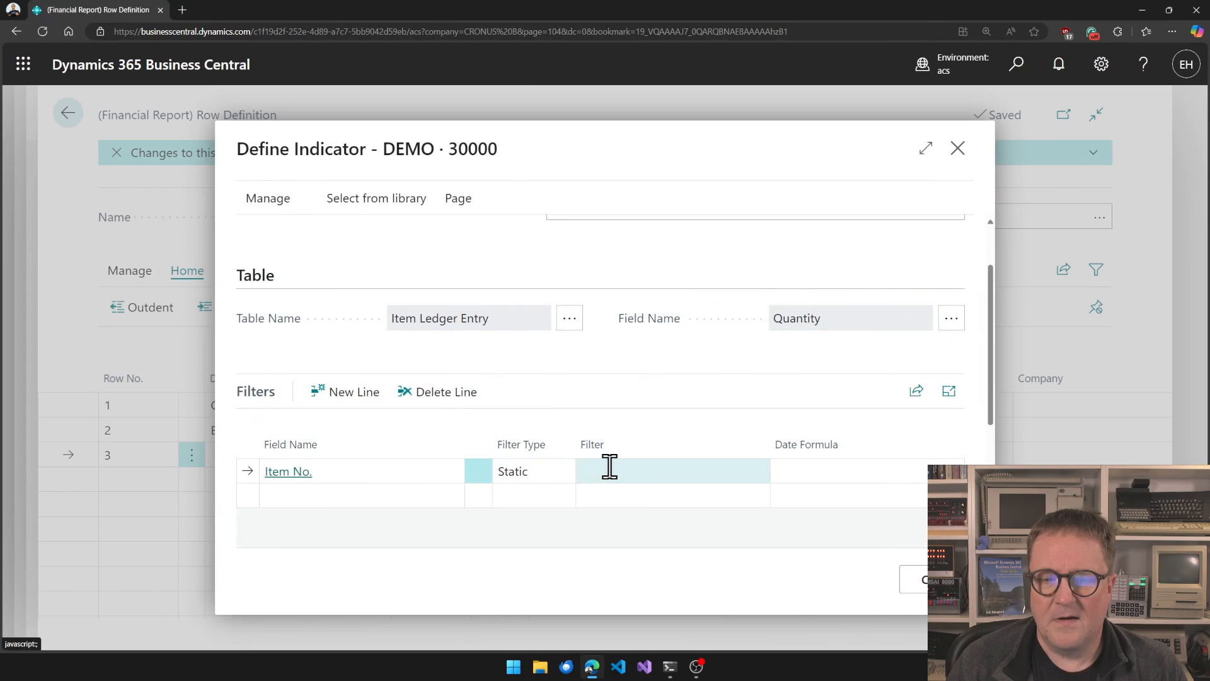
{"action": "type", "text": "1965"}
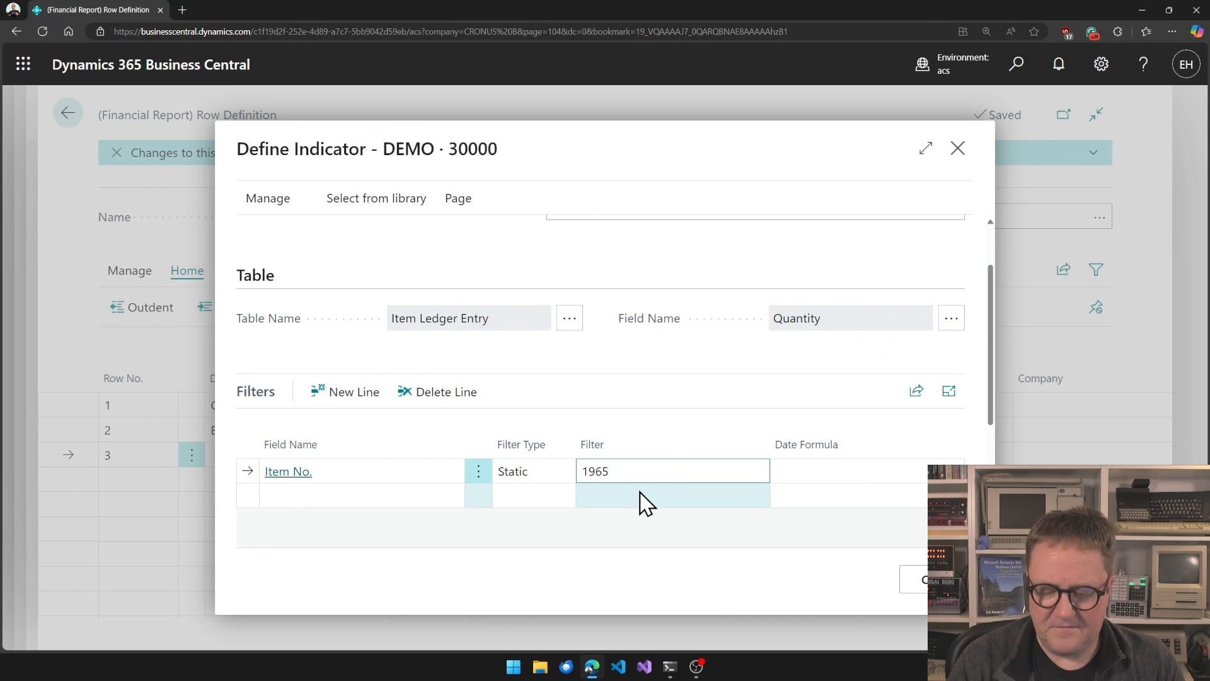
{"action": "type", "text": "-W"}
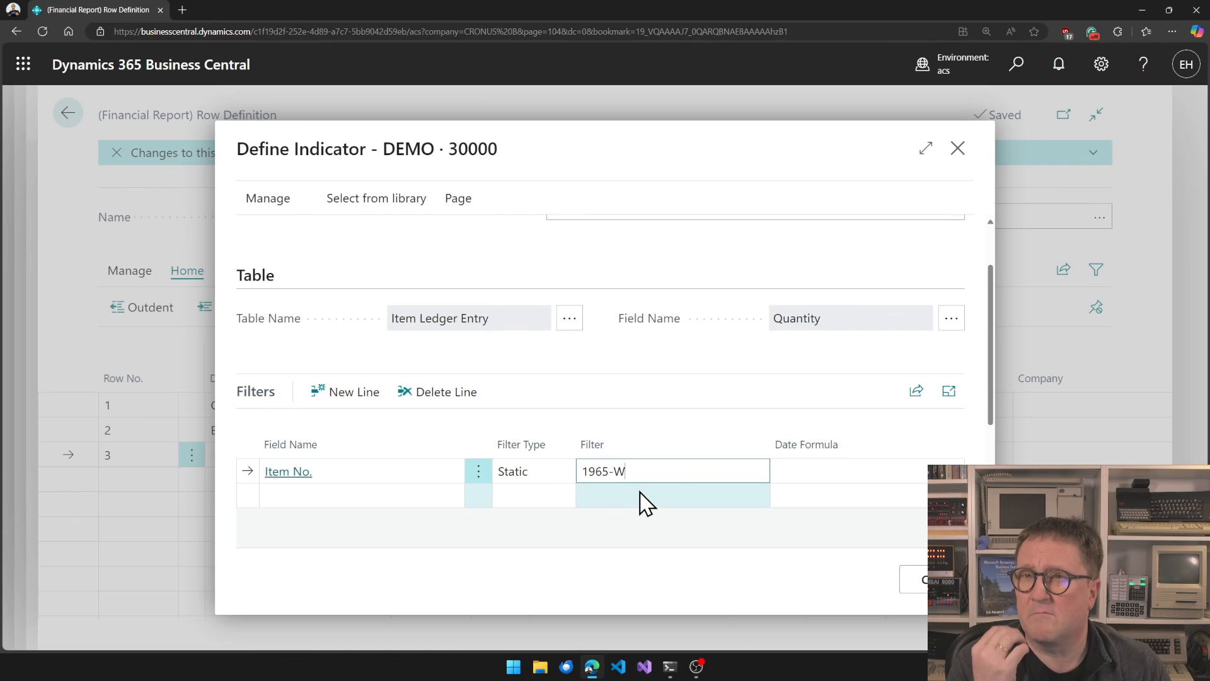
{"action": "key", "text": "Tab"}
{"action": "key", "text": "Tab"}
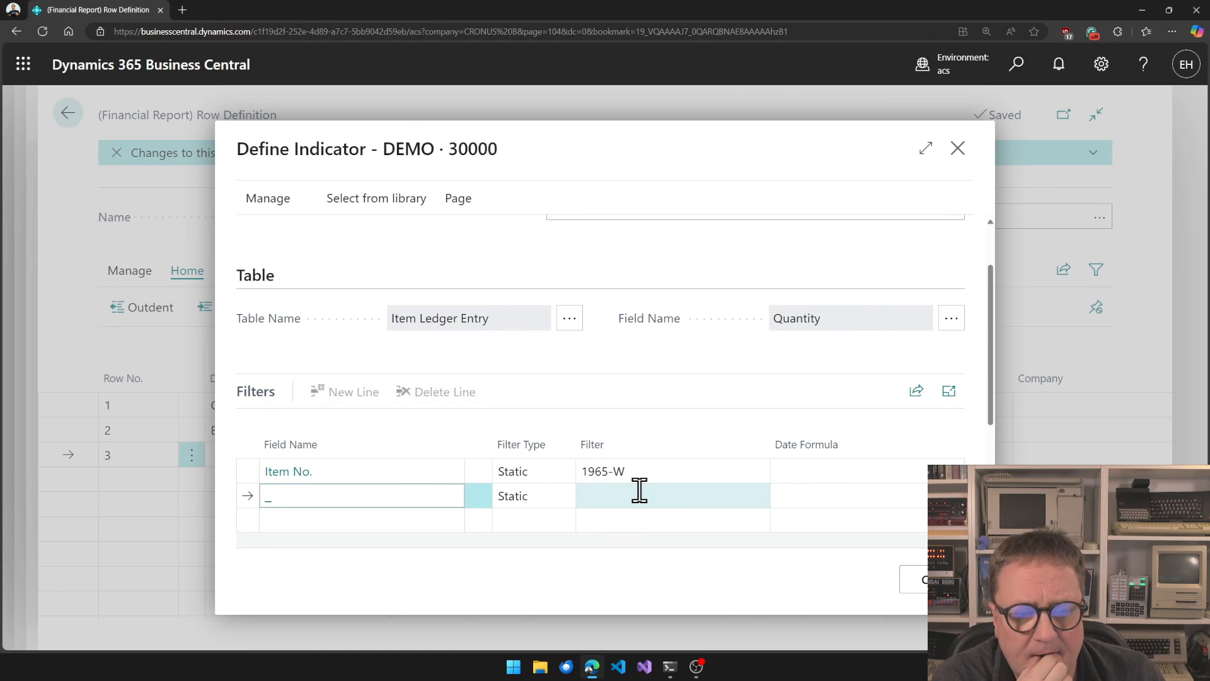
Add a second static filter on Entry Type with the value Sale.
{"action": "left_click", "coordinate": [283, 504]}
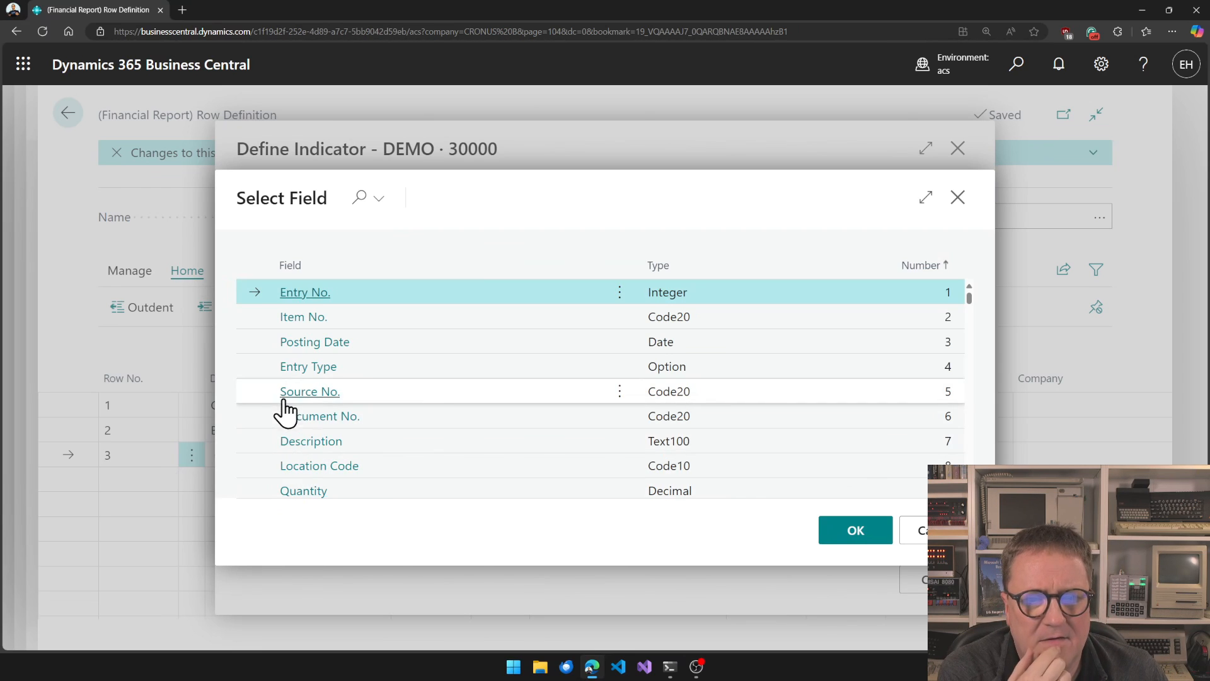
{"action": "left_click", "coordinate": [305, 368]}
{"action": "key", "text": "Tab"}
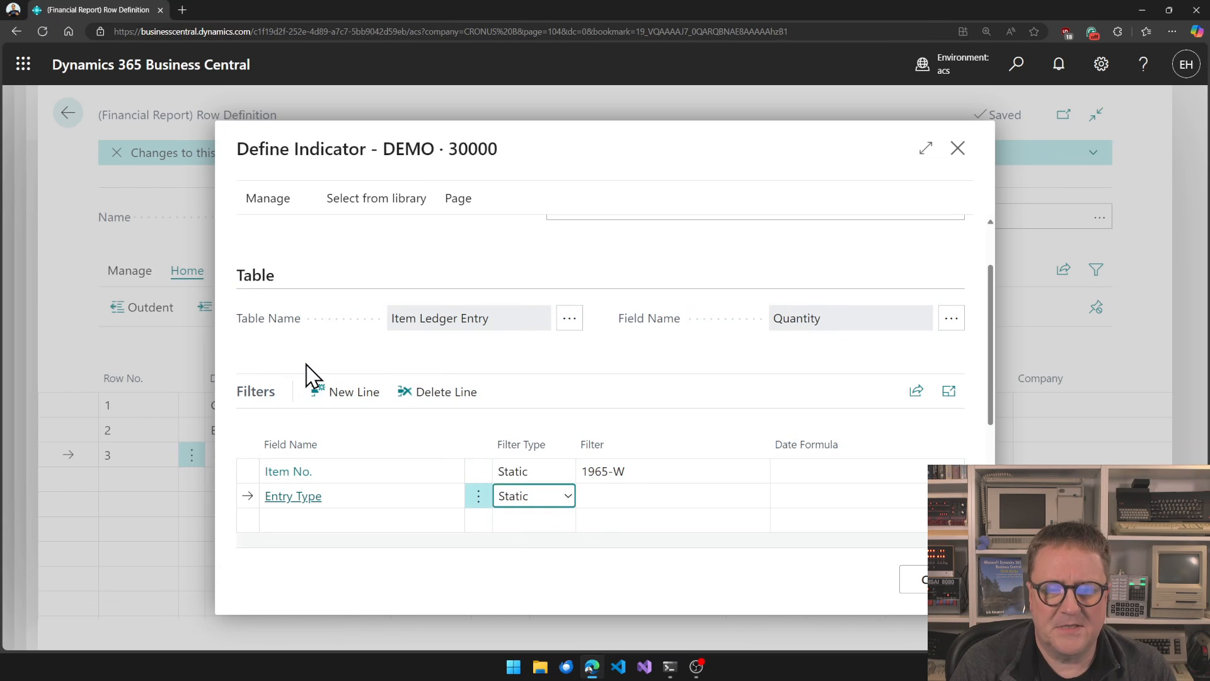
{"action": "key", "text": "Tab"}
{"action": "type", "text": "Sale"}
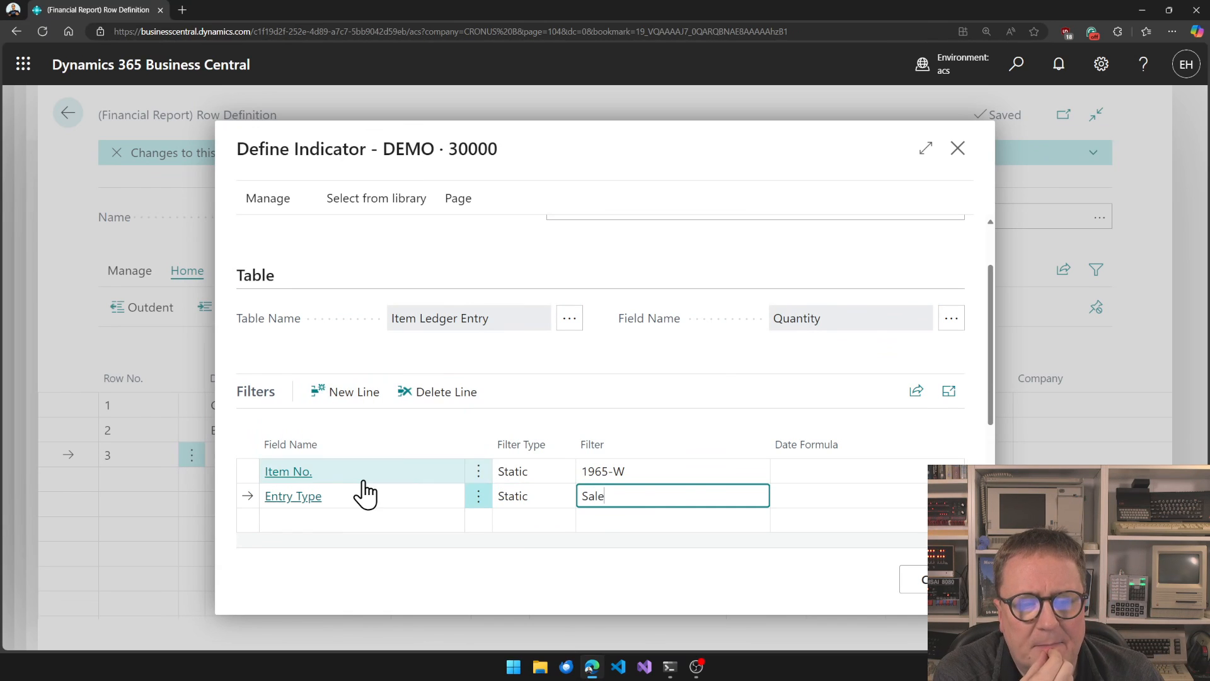
Add a third filter on Posting Date with the filter type Column Period.
{"action": "scroll", "coordinate": [364, 493], "scroll_direction": "down", "scroll_amount": 1}
{"action": "scroll", "coordinate": [364, 494], "scroll_direction": "down", "scroll_amount": 1}
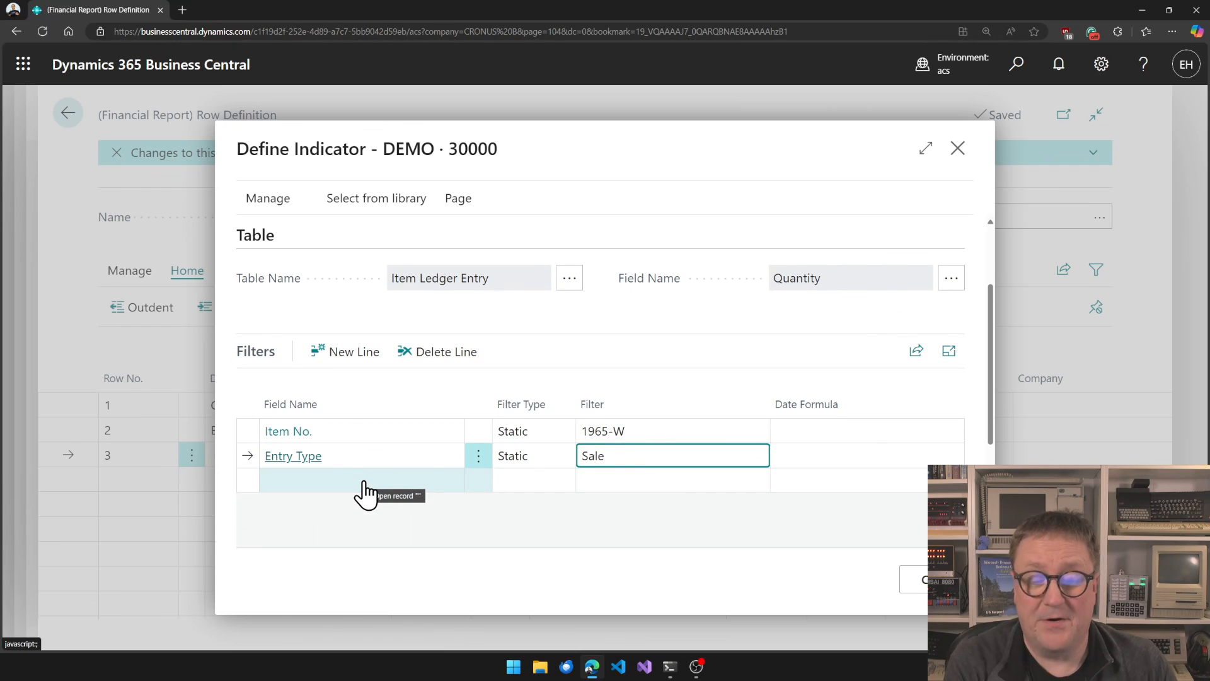
{"action": "left_click", "coordinate": [363, 492]}
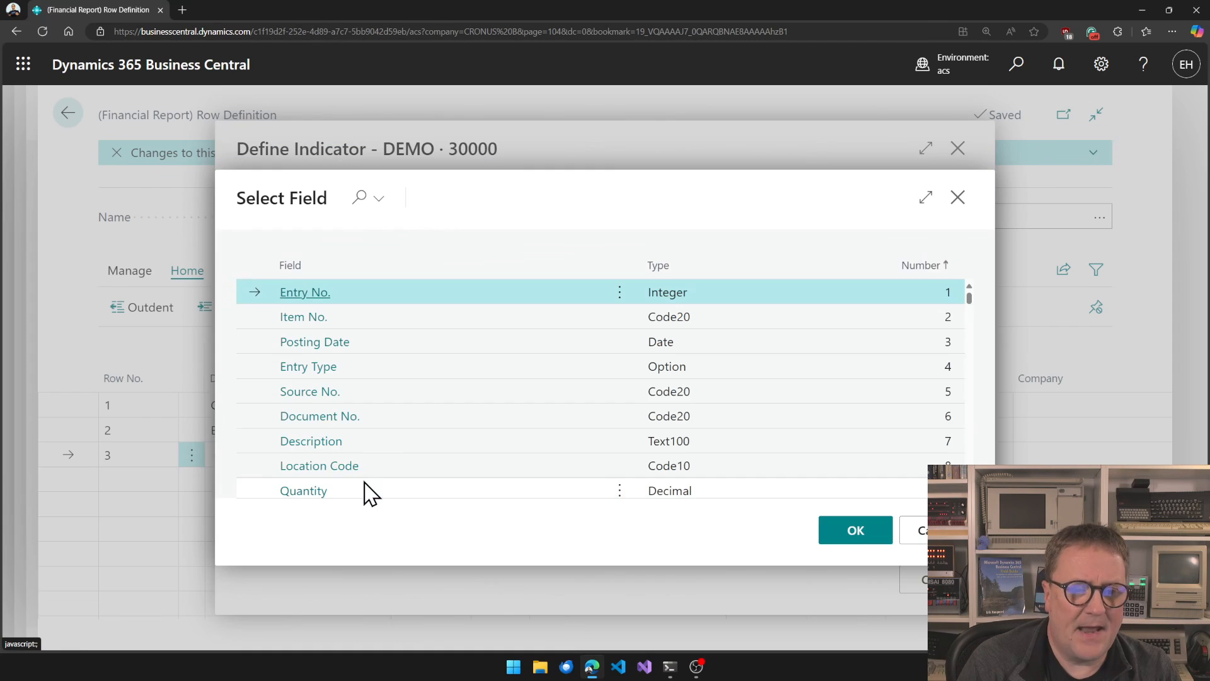
{"action": "left_click", "coordinate": [316, 342]}
{"action": "left_click", "coordinate": [509, 490]}
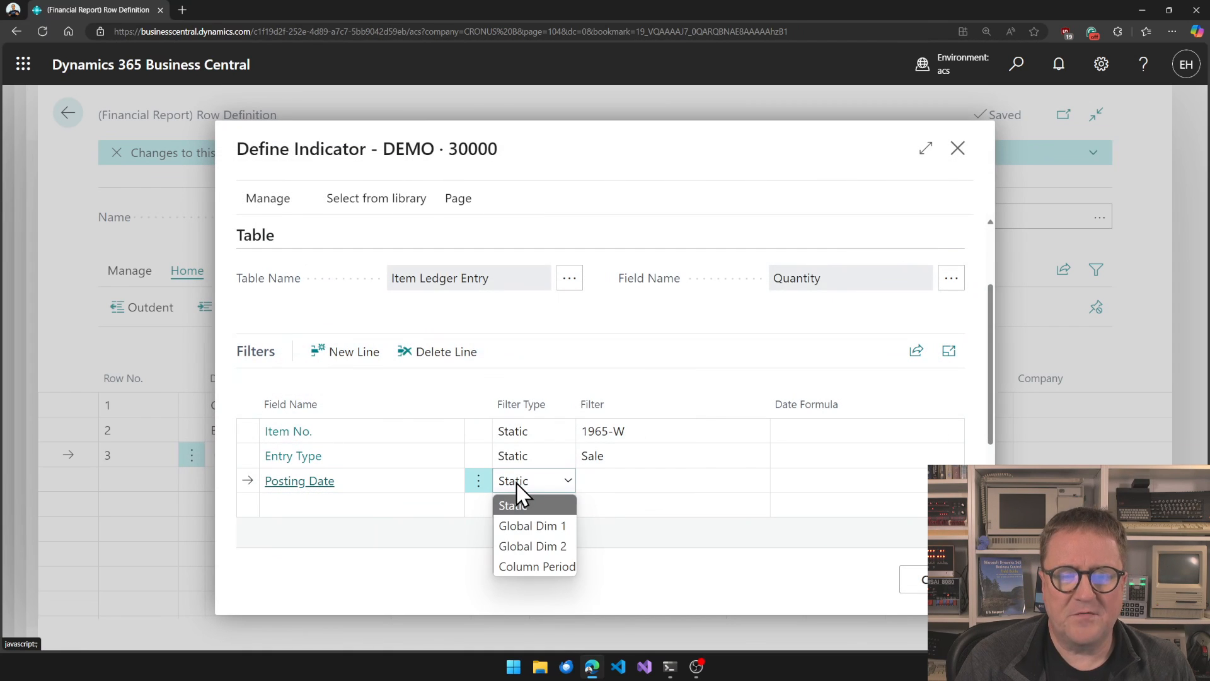
{"action": "left_click", "coordinate": [542, 567]}
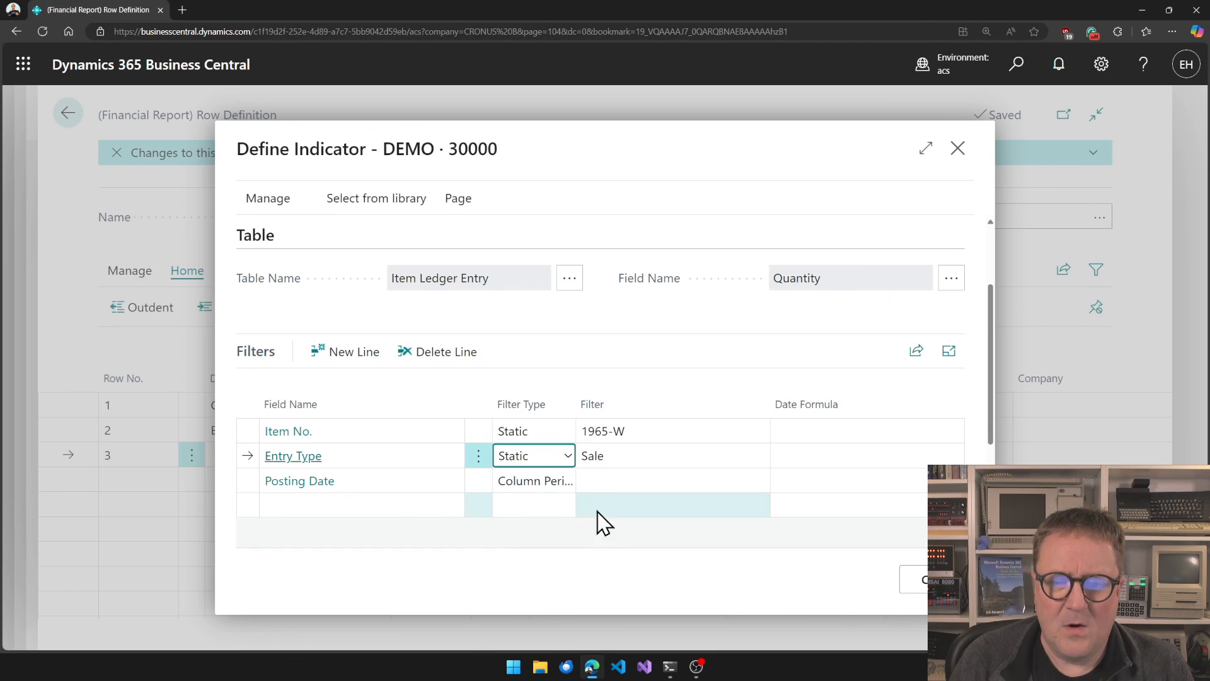
Run the indicator's test calculation for the test period, then confirm and close the indicator definition.
{"action": "scroll", "coordinate": [606, 517], "scroll_direction": "down", "scroll_amount": 3}
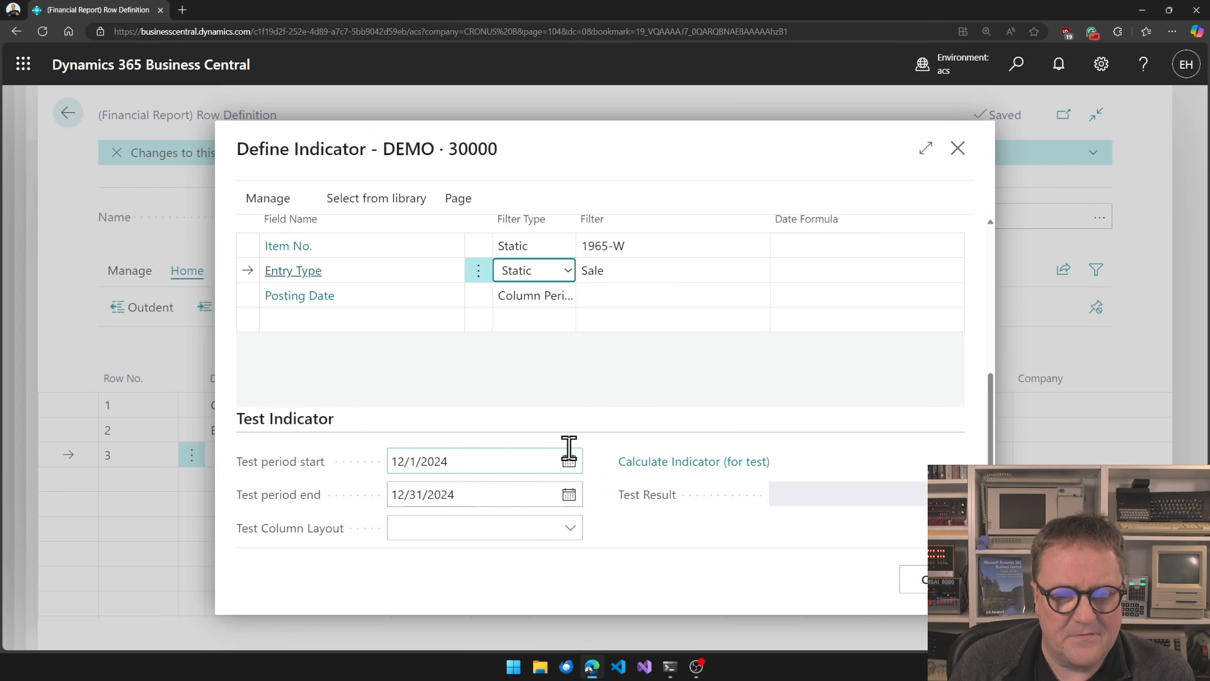
{"action": "left_click", "coordinate": [668, 469]}
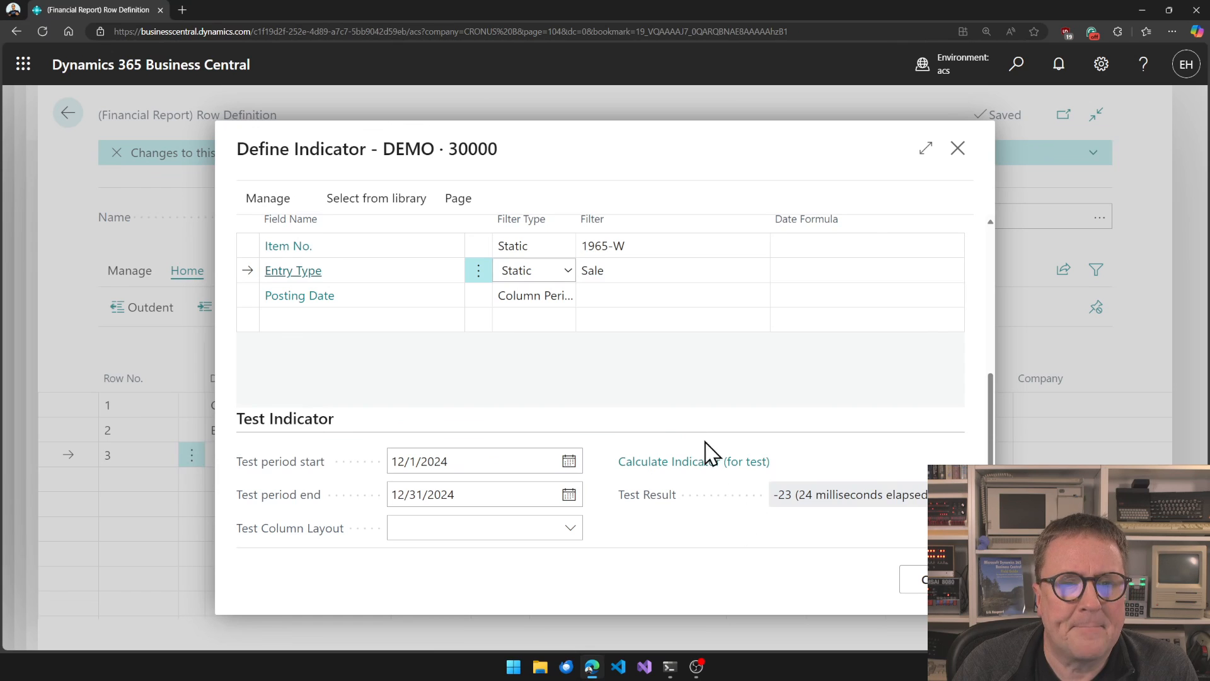
{"action": "left_click", "coordinate": [921, 581]}
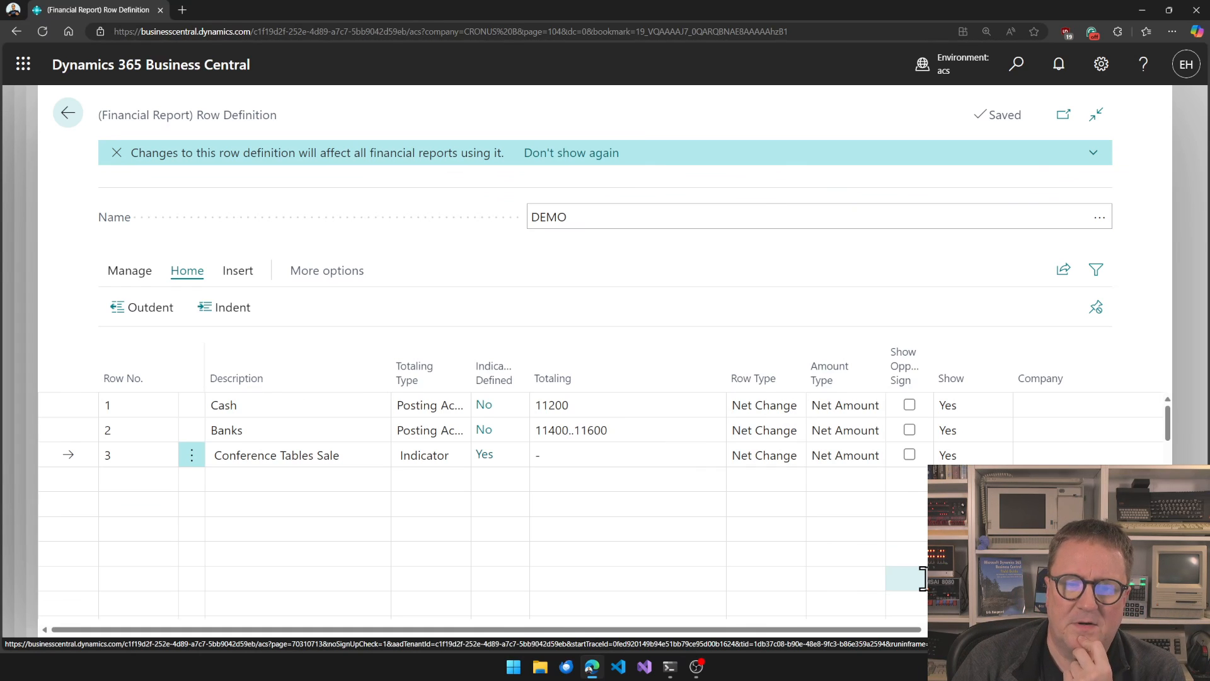
Turn on Show Opposite Sign for the Conference Tables Sale row and leave the row definition.
{"action": "left_click", "coordinate": [910, 454]}
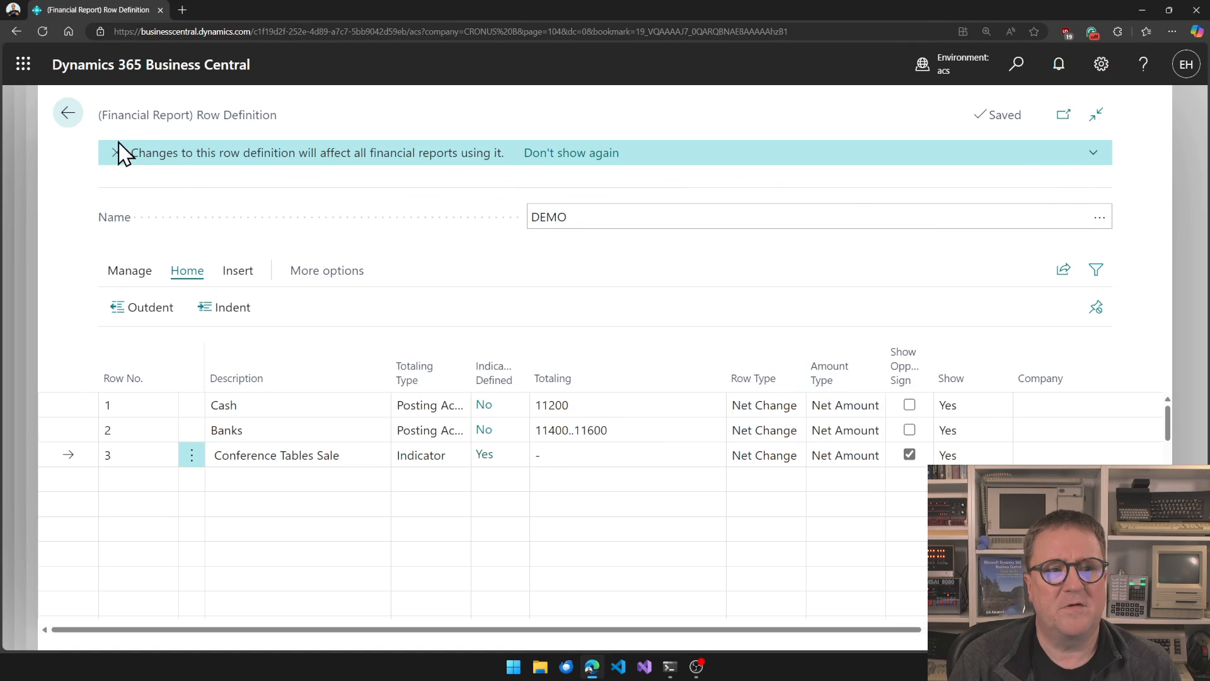
{"action": "left_click", "coordinate": [66, 117]}
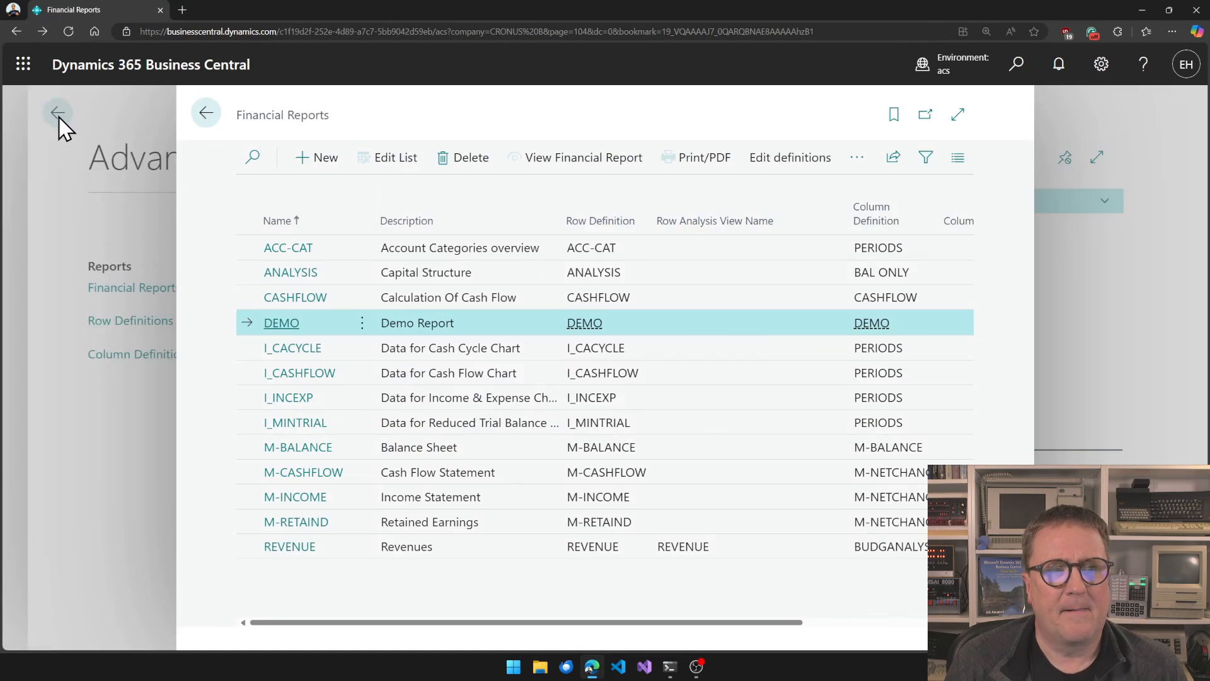
Open the DEMO financial report and examine the Conference Tables Sale row values across the company columns.
{"action": "left_click", "coordinate": [577, 169]}
{"action": "scroll", "coordinate": [630, 341], "scroll_direction": "down", "scroll_amount": 1}
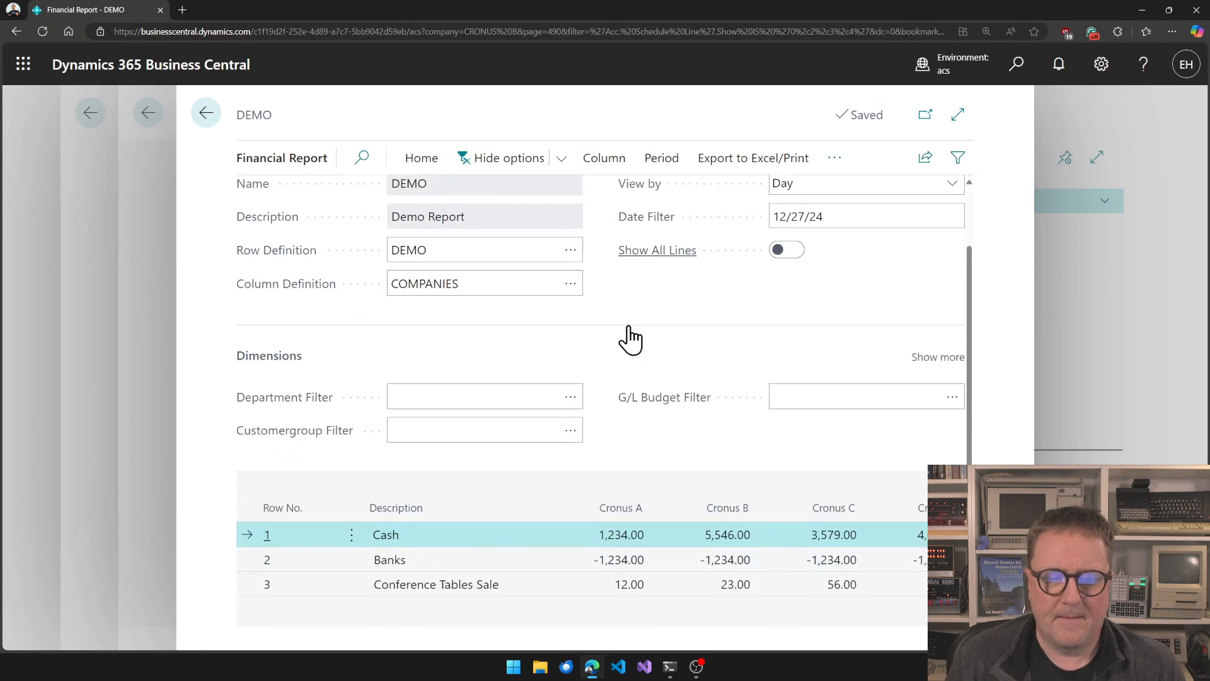
{"action": "scroll", "coordinate": [631, 340], "scroll_direction": "down", "scroll_amount": 1}
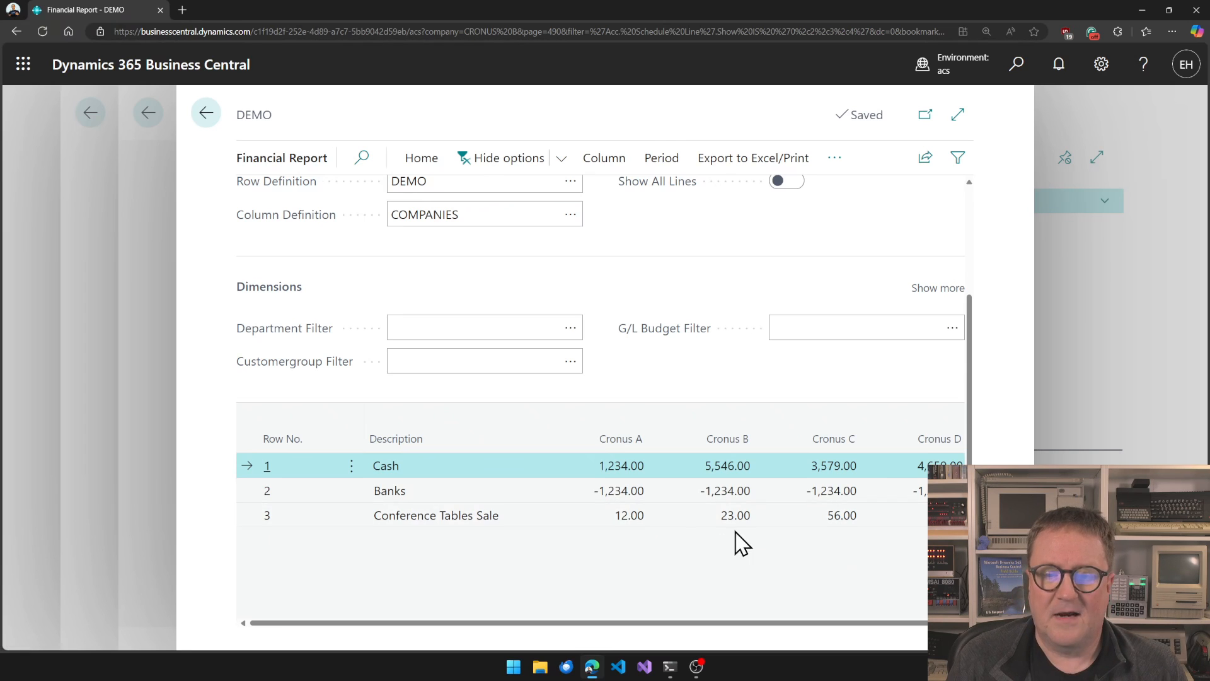
{"action": "scroll", "coordinate": [744, 375], "scroll_direction": "up", "scroll_amount": 2}
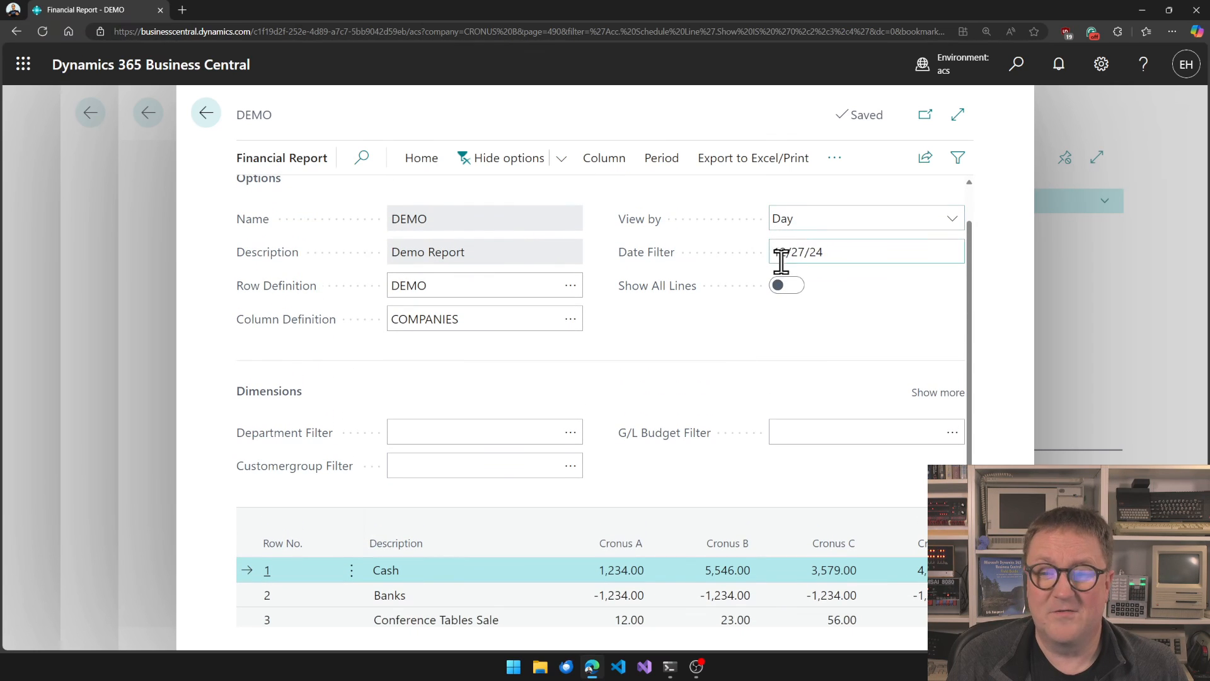
{"action": "scroll", "coordinate": [678, 448], "scroll_direction": "down", "scroll_amount": 2}
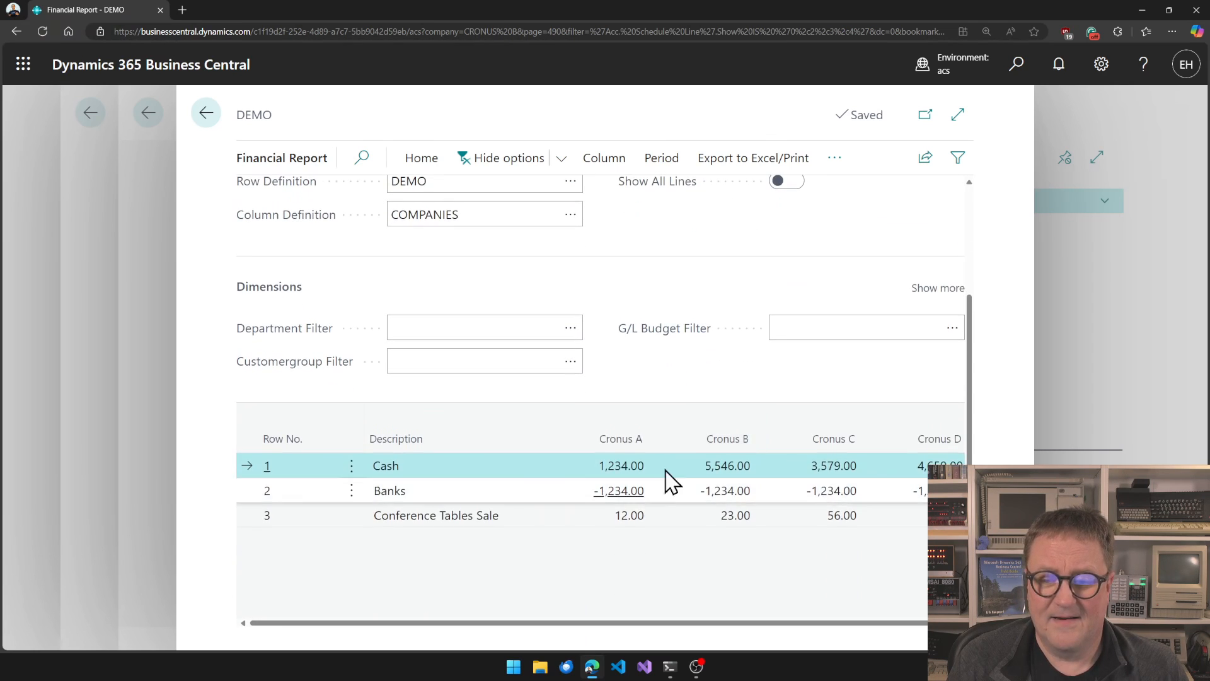
{"action": "scroll", "coordinate": [670, 481], "scroll_direction": "up", "scroll_amount": 2}
Change the report's date filter to 12/26/24.
{"action": "left_click", "coordinate": [803, 259]}
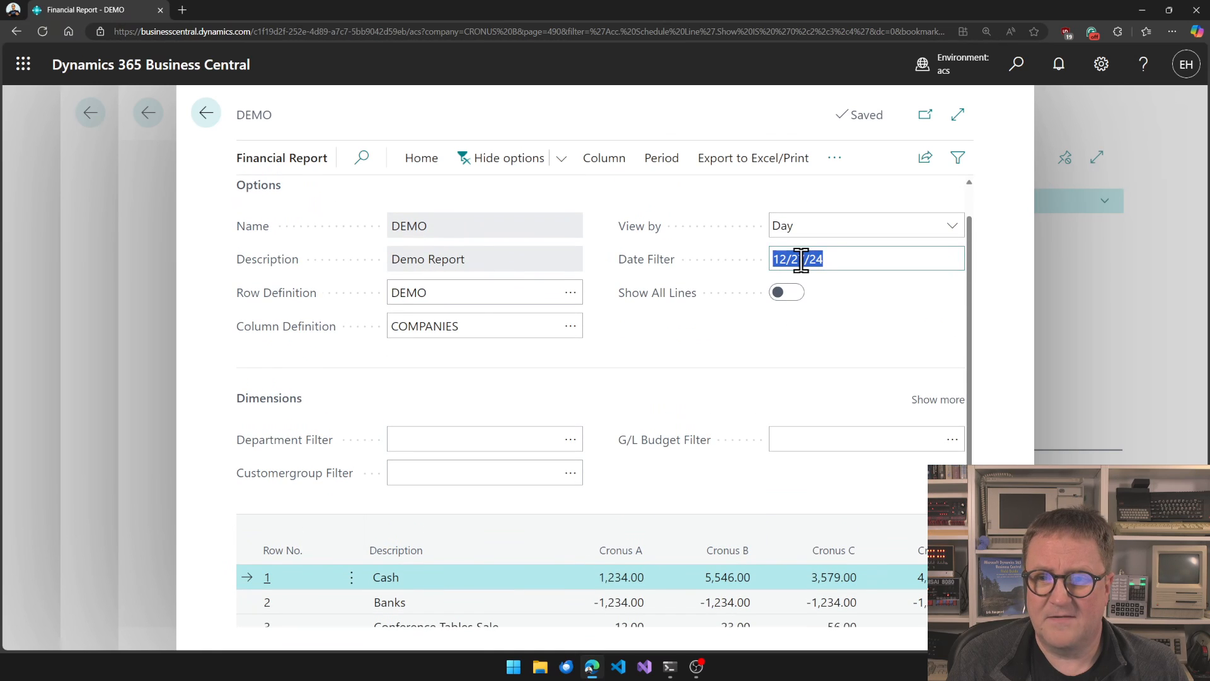
{"action": "key", "text": "End"}
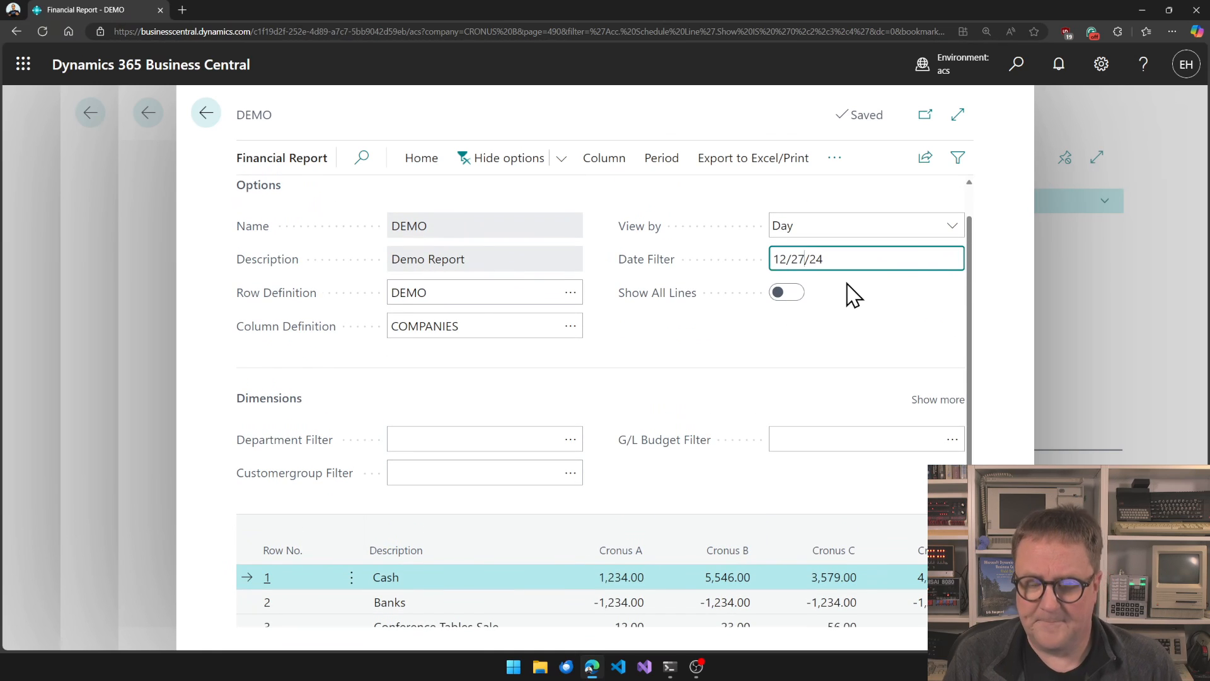
{"action": "key", "text": "BackSpace"}
{"action": "key", "text": "BackSpace"}
{"action": "key", "text": "BackSpace"}
{"action": "key", "text": "BackSpace"}
{"action": "type", "text": "6/24"}
{"action": "key", "text": "Tab"}
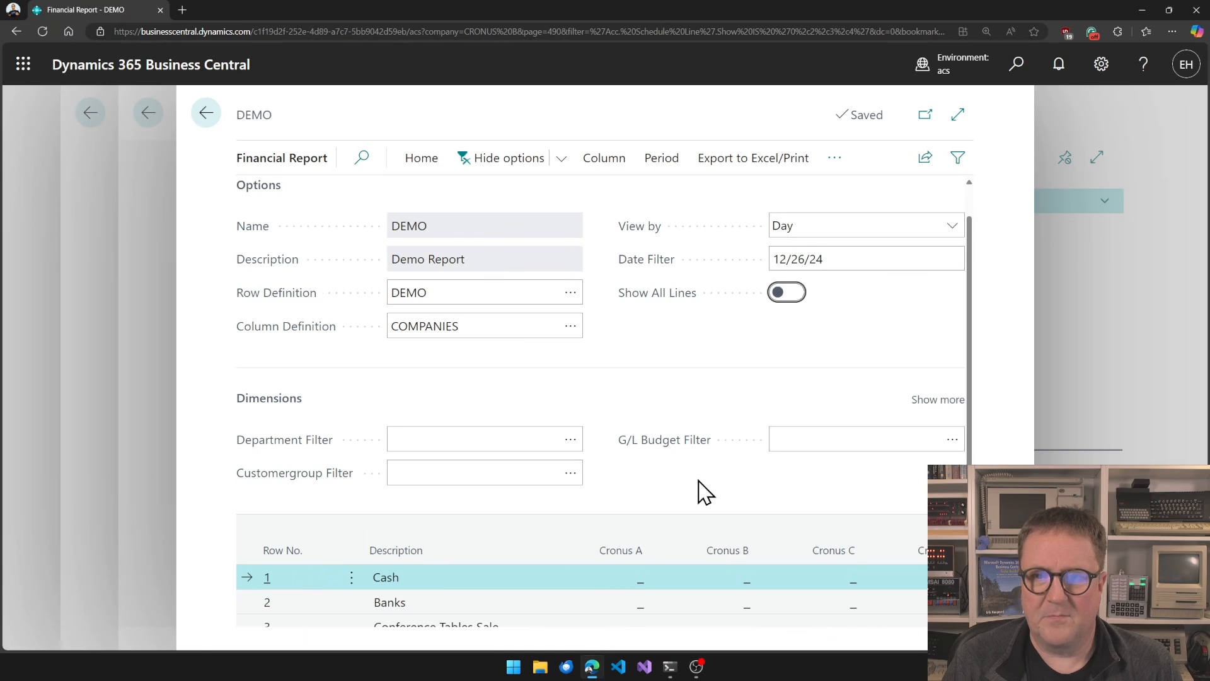
Set the report's date filter back to 12/27/24.
{"action": "scroll", "coordinate": [800, 288], "scroll_direction": "down", "scroll_amount": 1}
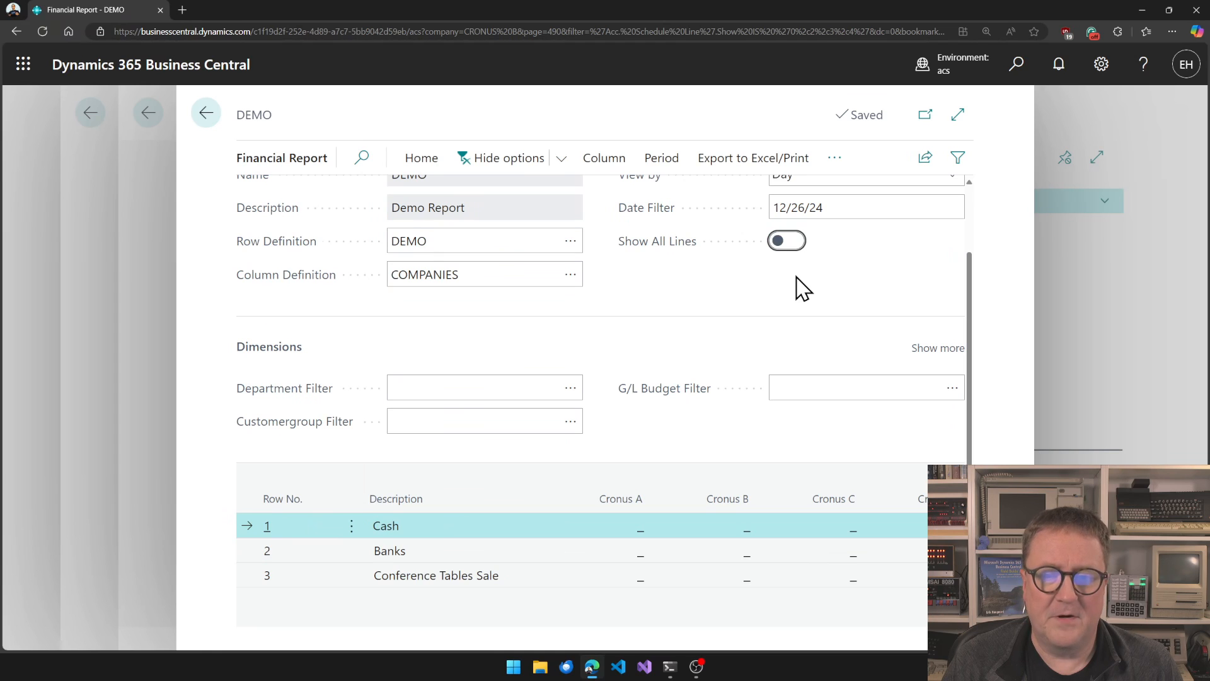
{"action": "left_click", "coordinate": [804, 208]}
{"action": "left_click", "coordinate": [805, 210]}
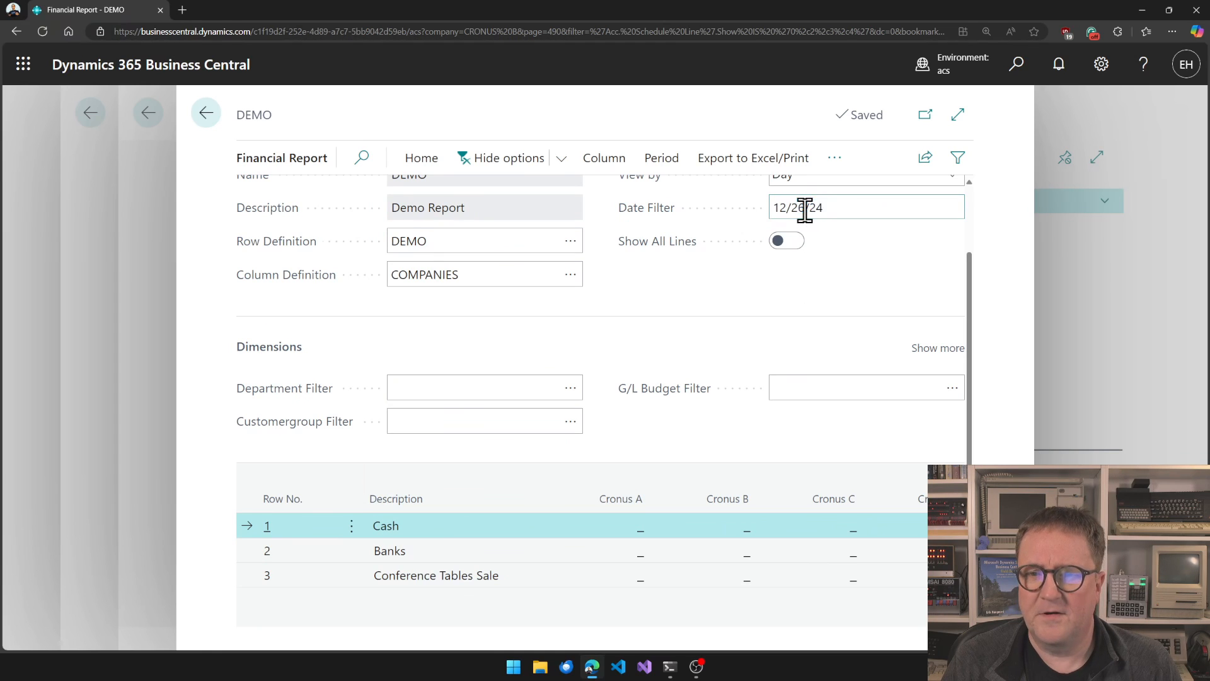
{"action": "key", "text": "BackSpace"}
{"action": "type", "text": "7"}
{"action": "key", "text": "Tab"}
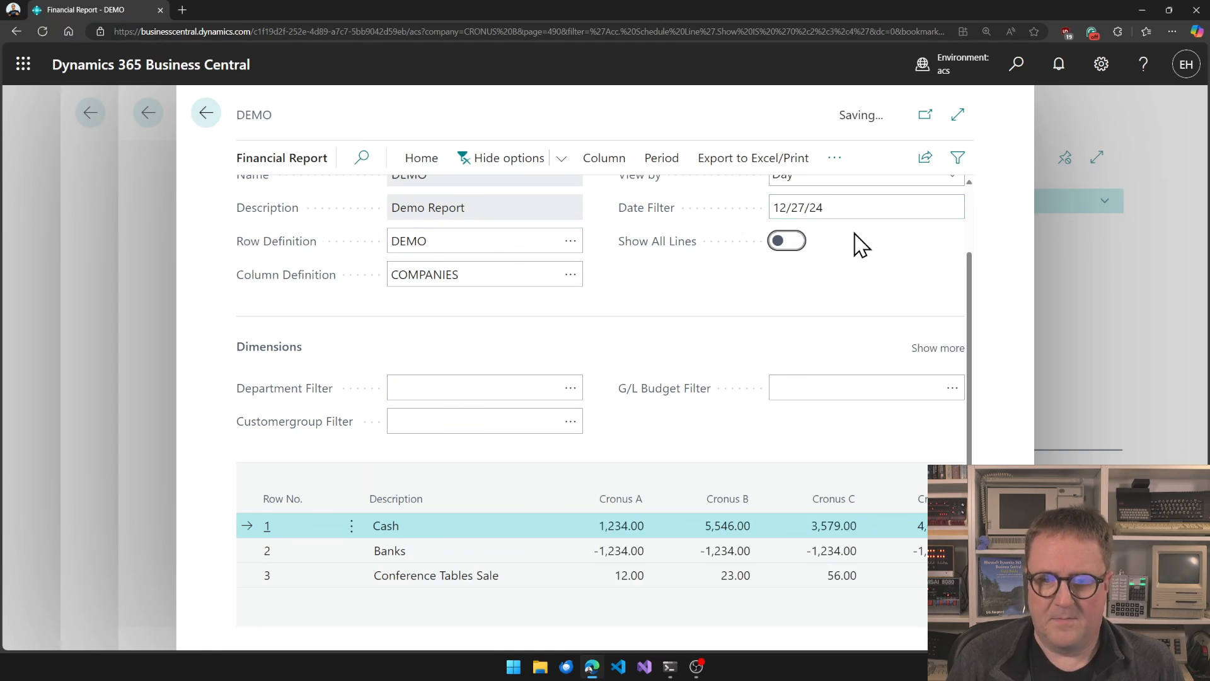